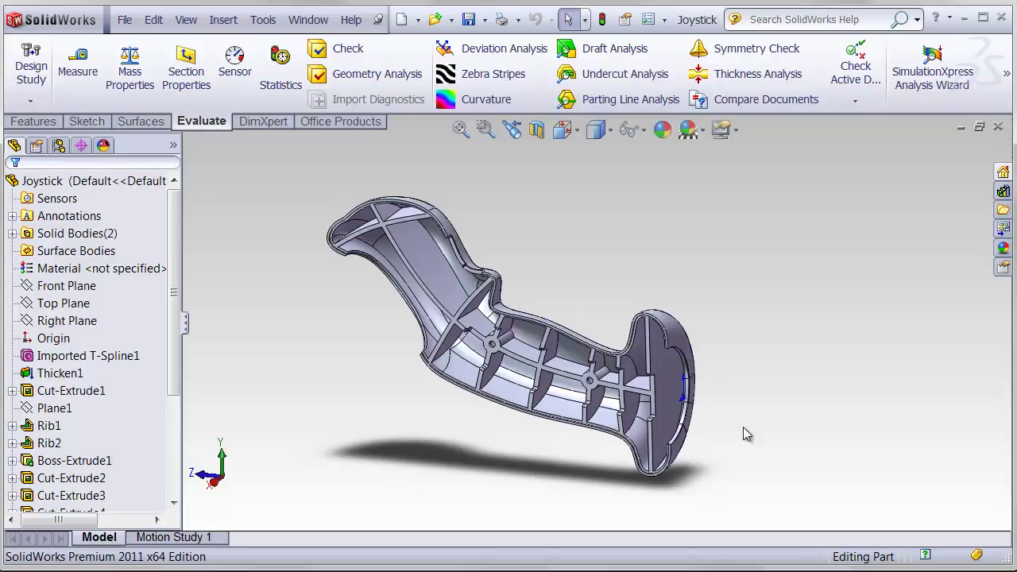
- Orbit the Joystick part from its ribbed interior to the smooth outer side with two bosses
middle_drag(743, 426, 812, 396)
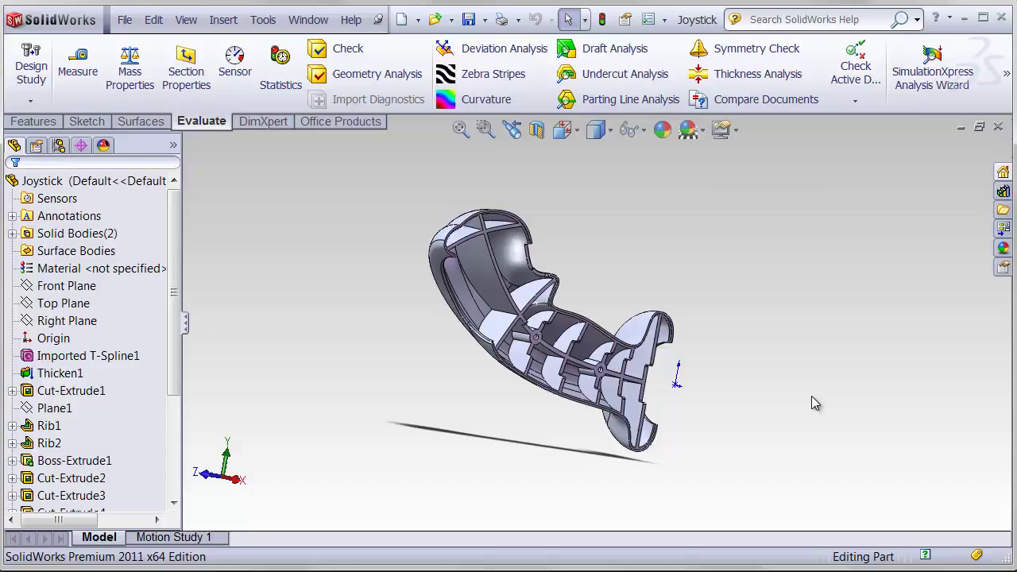
middle_drag(527, 389, 688, 410)
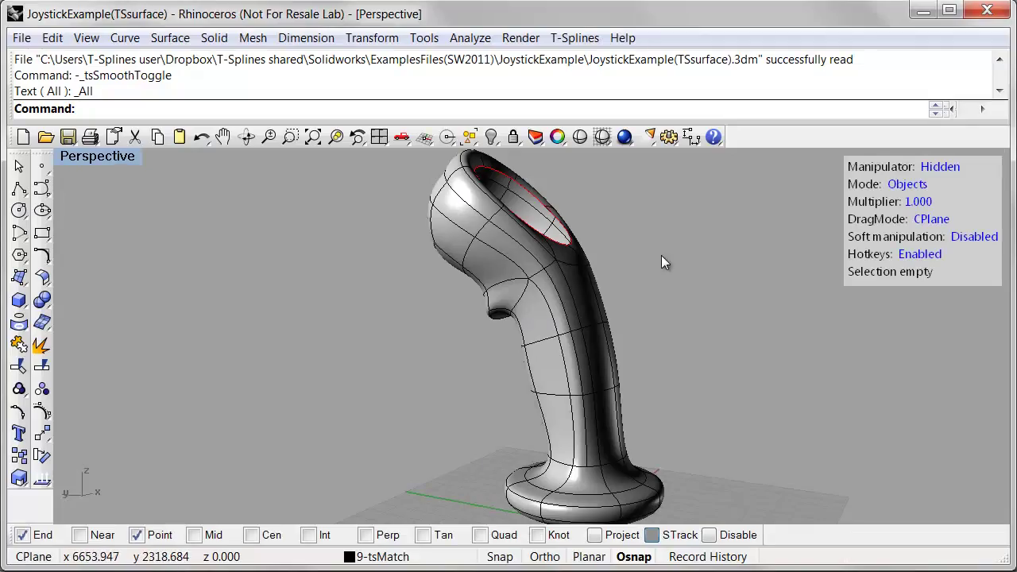
- Orbit the Rhino joystick T-spline to a front view, then round to its trigger side
right_drag(697, 270, 505, 296)
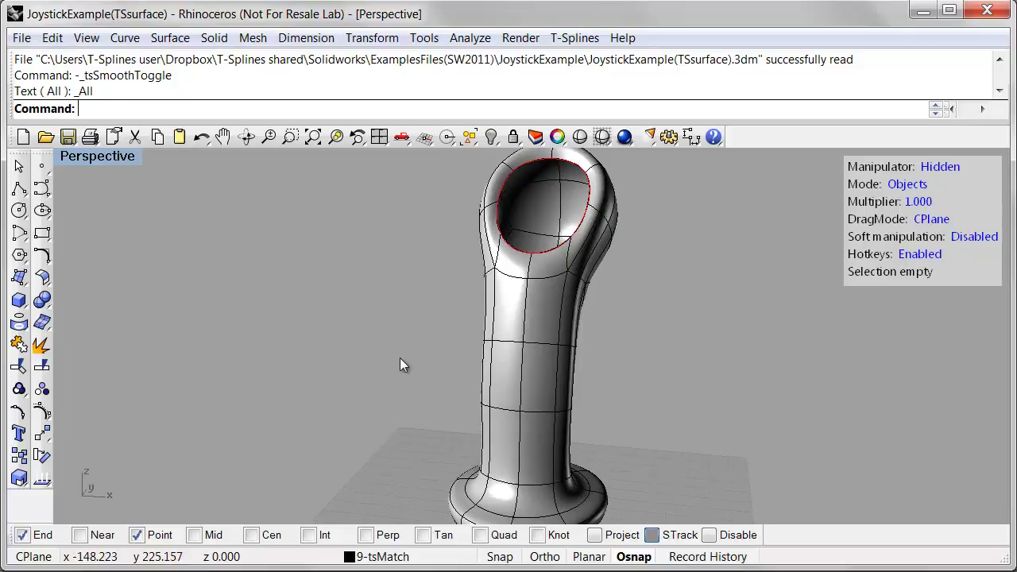
right_drag(400, 359, 449, 351)
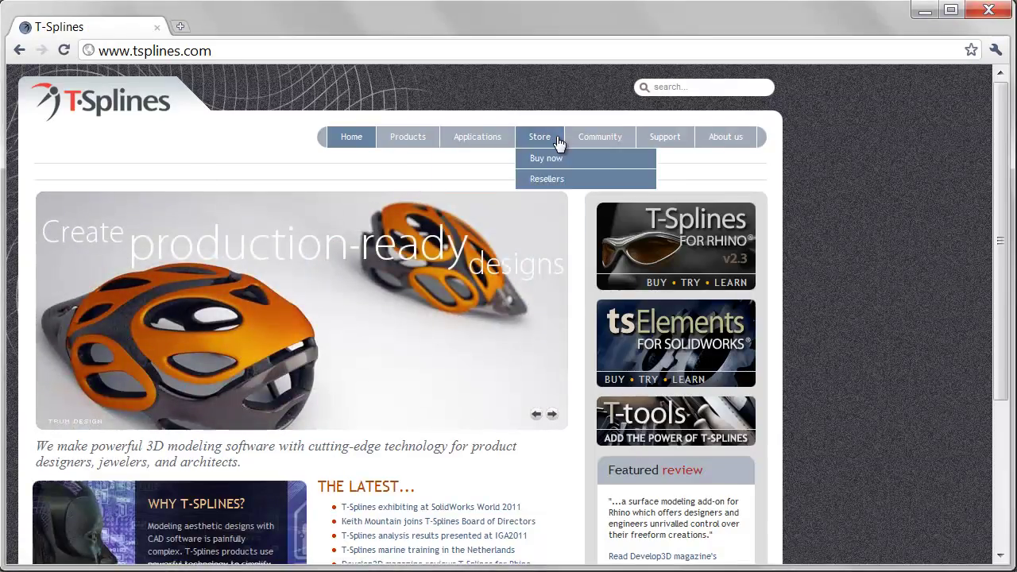
- Open the Community Webinars page and the 'Using T-spline surfaces in solid modelers' webinar
mouse_move(673, 142)
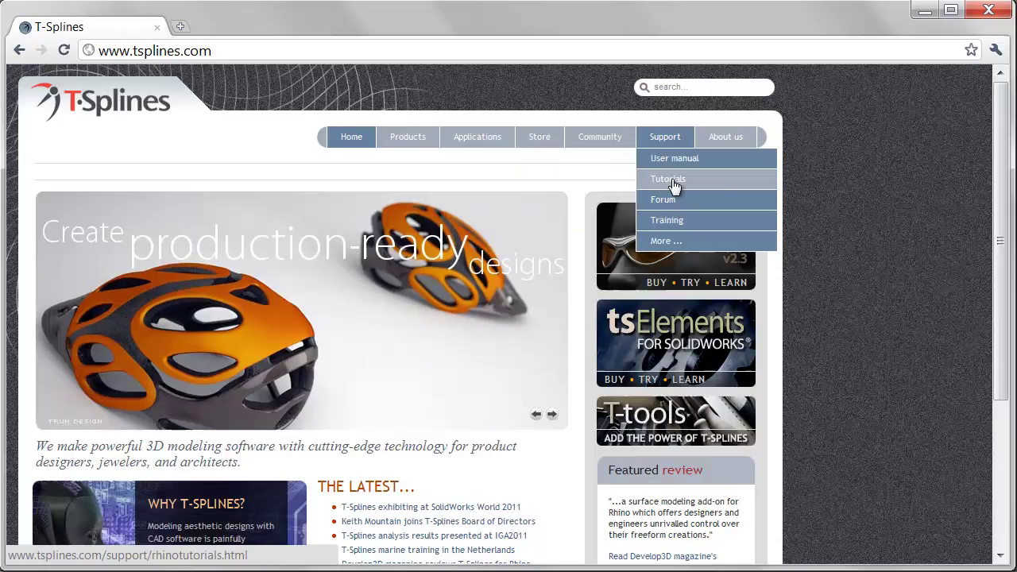
mouse_move(604, 147)
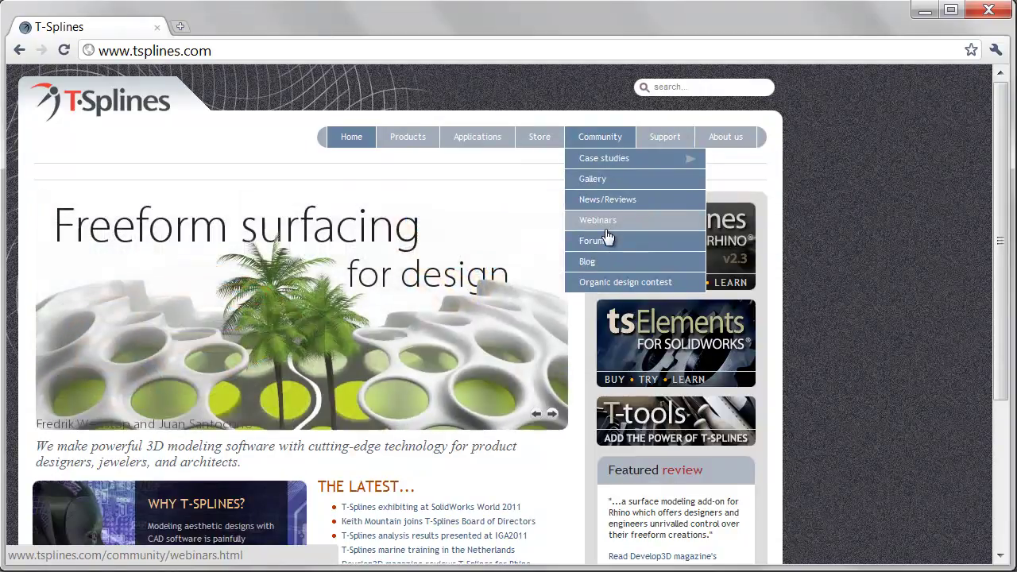
click(606, 226)
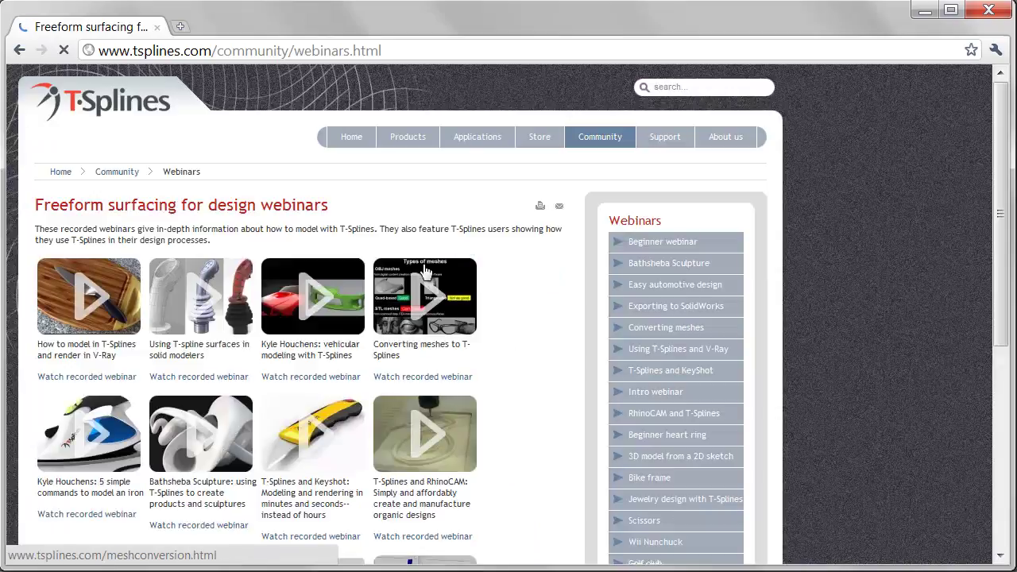
click(213, 287)
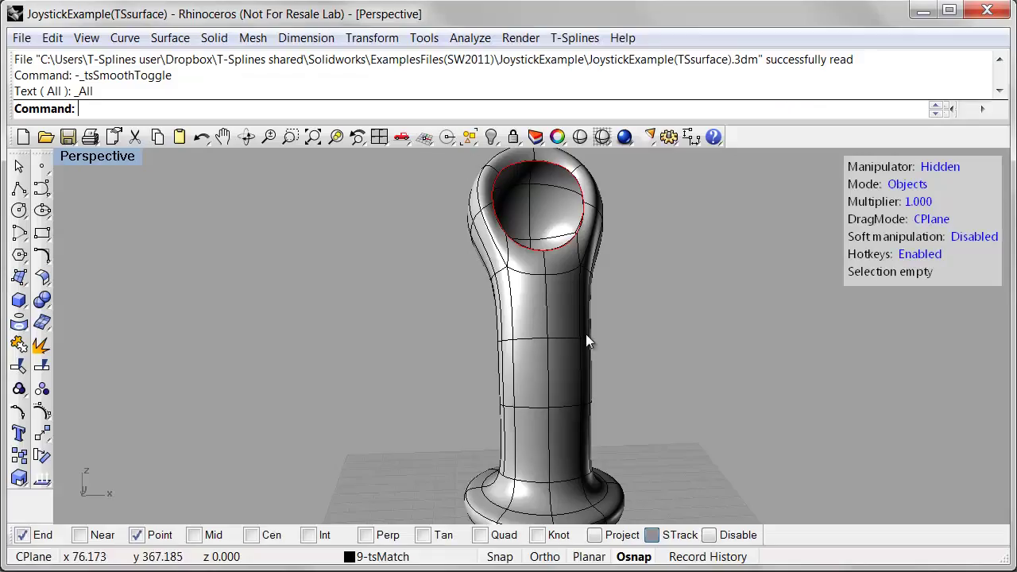
right_drag(585, 334, 502, 343)
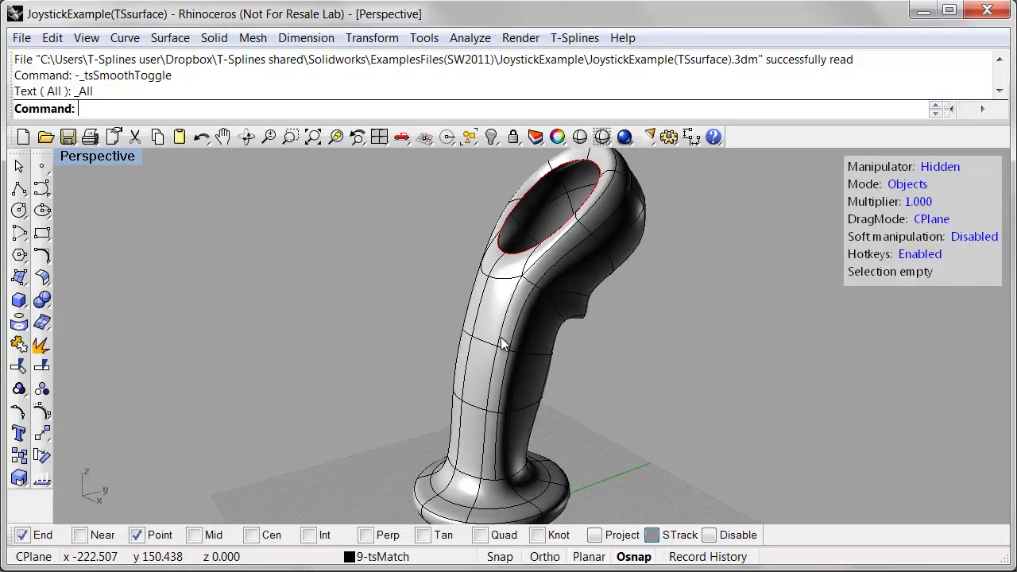
- Export the selected joystick surface to the Desktop as T-Splines file tsjoystick.tsm
click(504, 344)
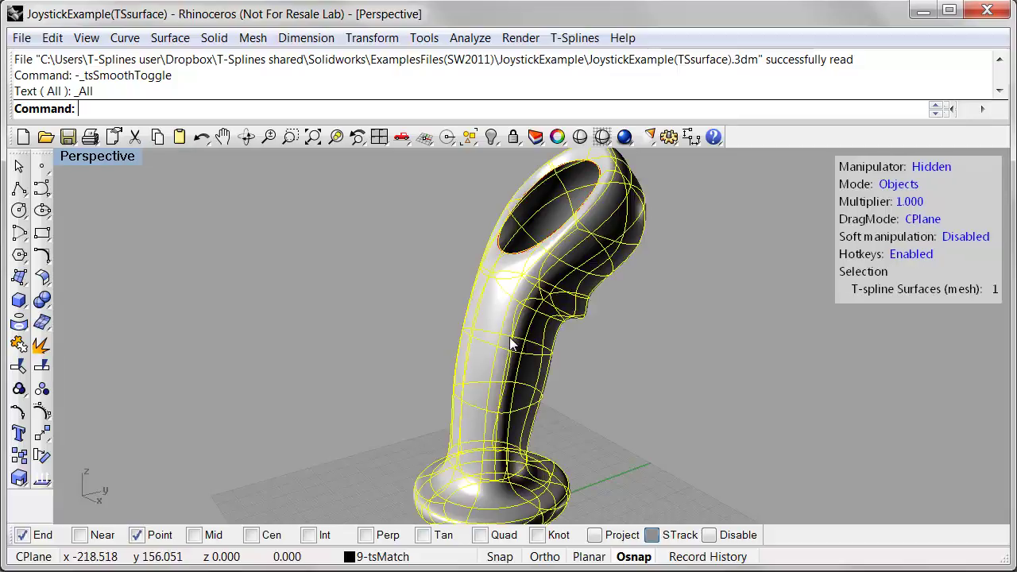
click(26, 43)
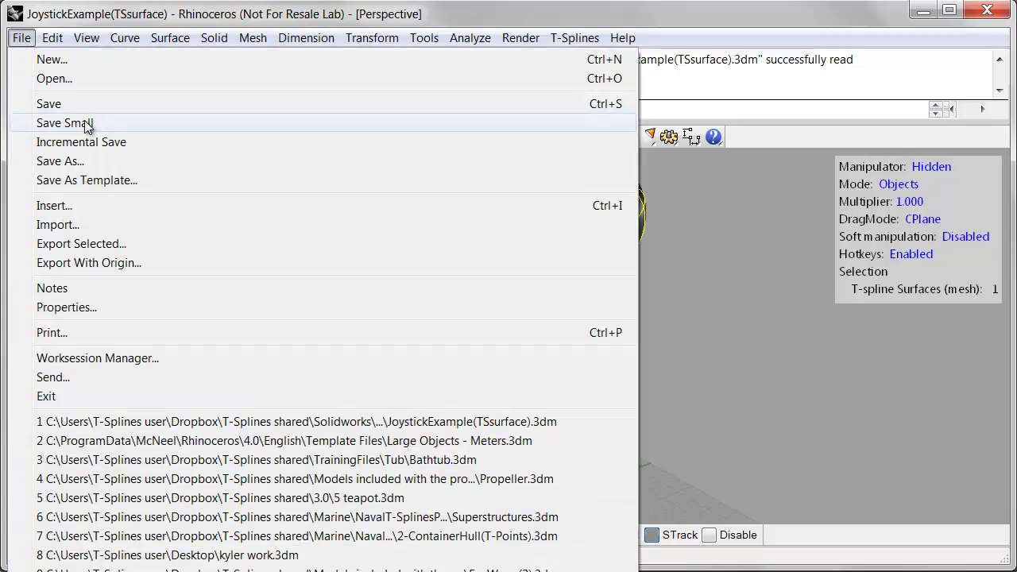
click(104, 244)
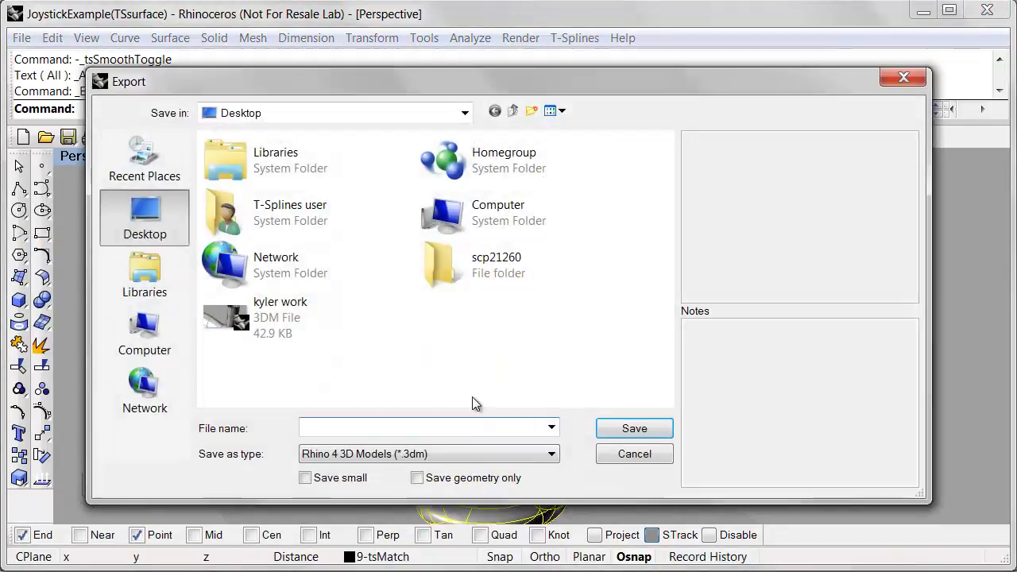
click(444, 453)
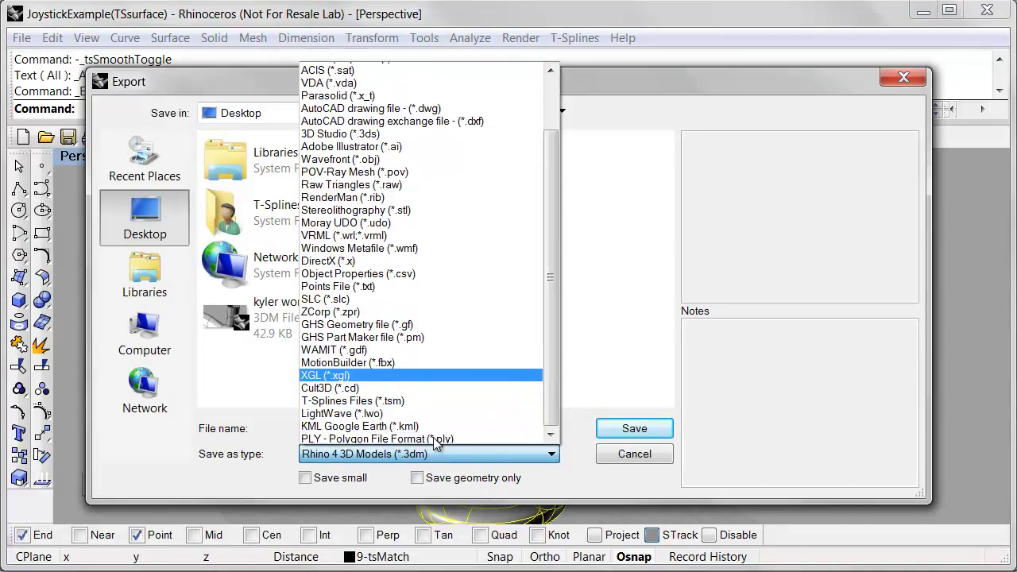
click(397, 400)
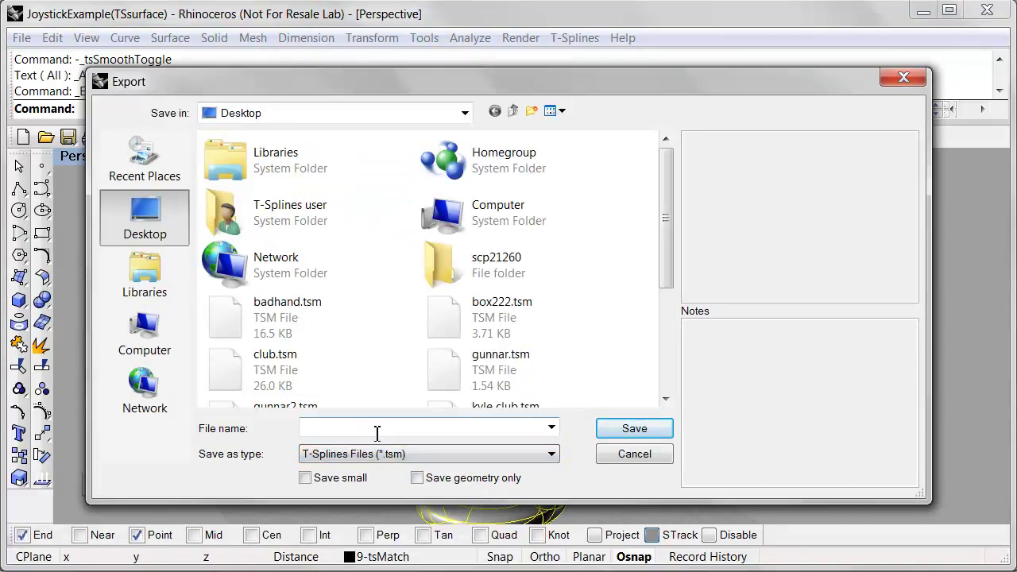
click(378, 430)
text(tsjoyst)
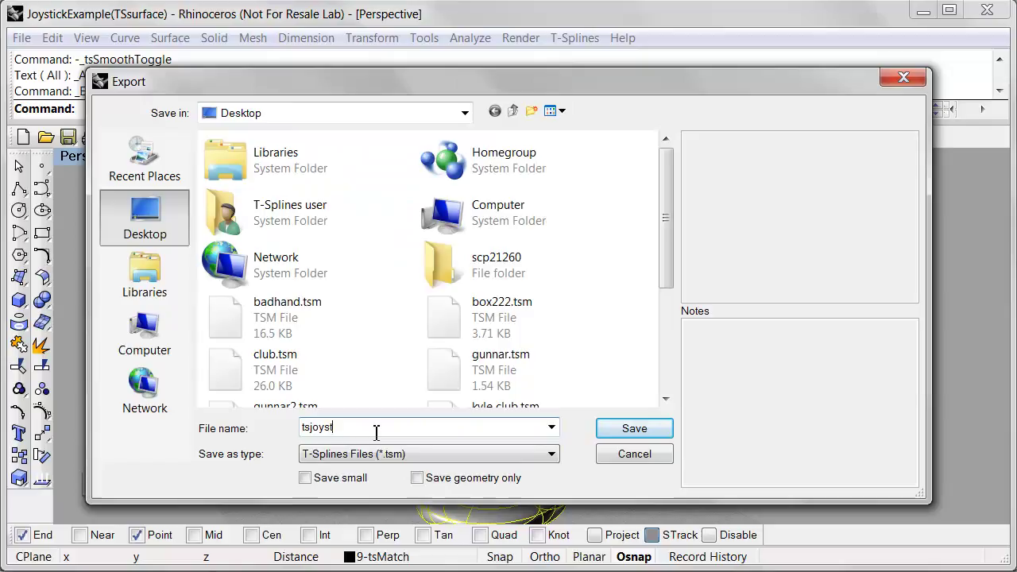
text(ick)
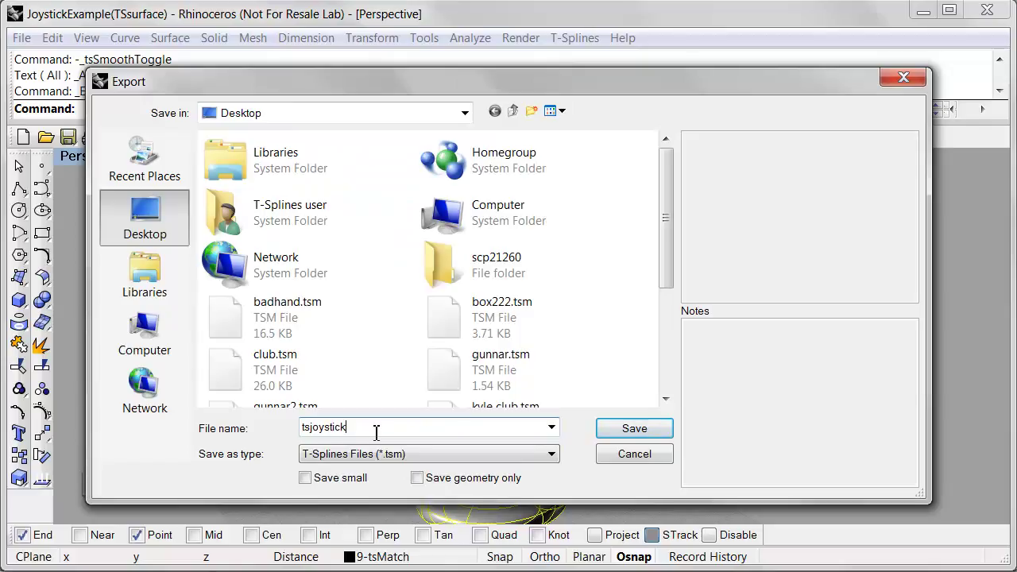
click(624, 428)
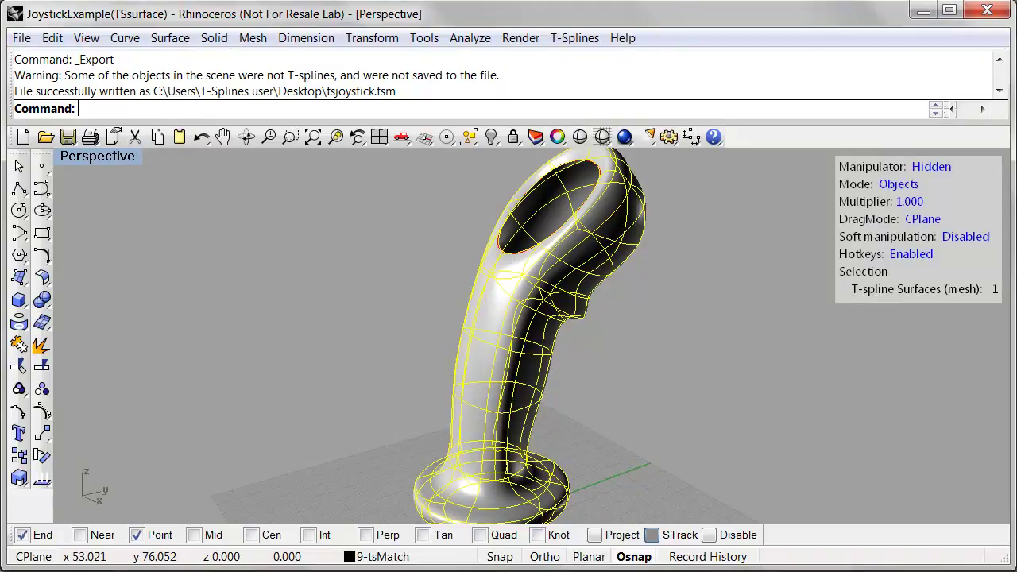
- Switch to SolidWorks and confirm the tsElements for SolidWorks add-in is enabled
click(159, 566)
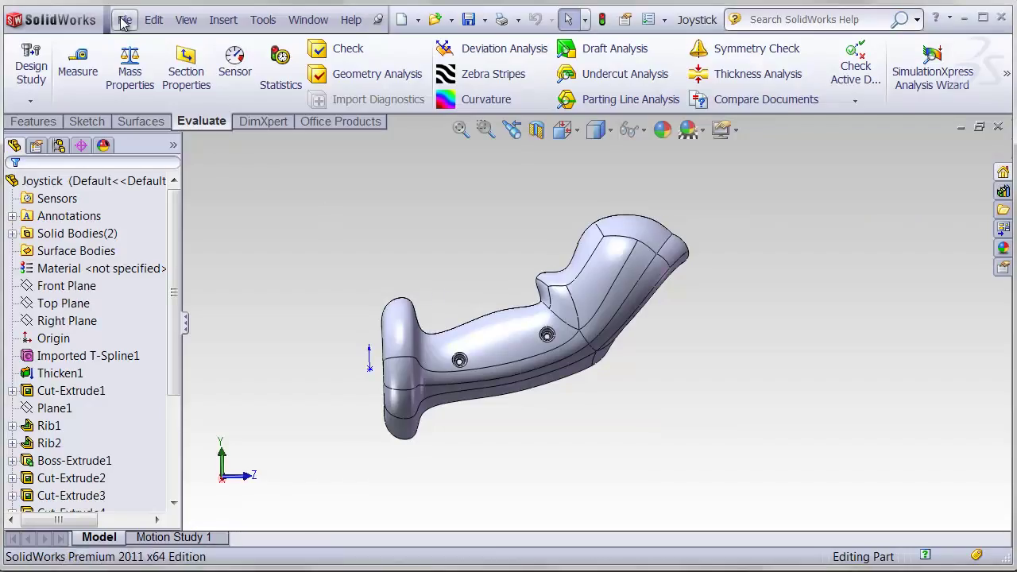
click(259, 22)
click(253, 20)
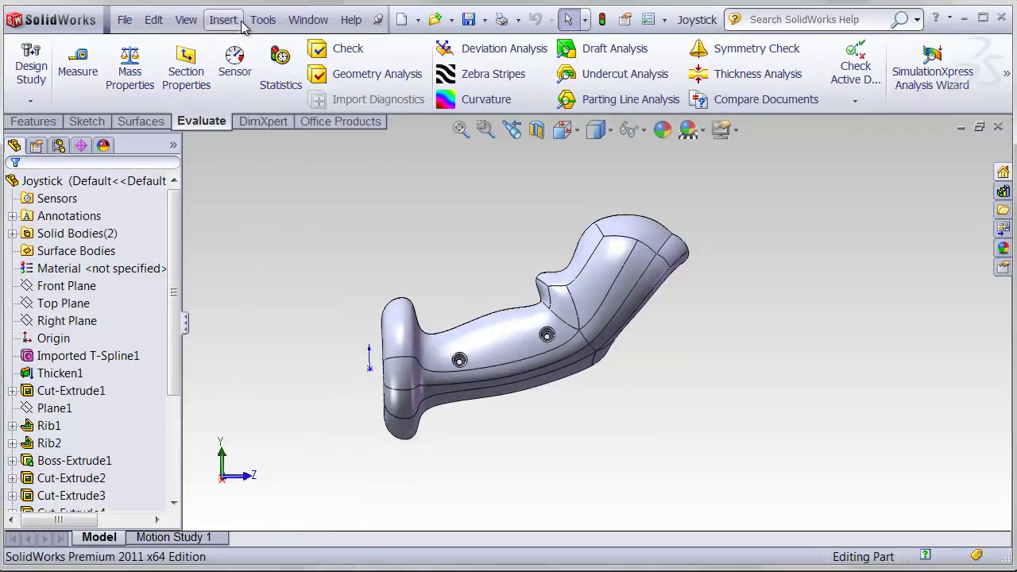
click(256, 20)
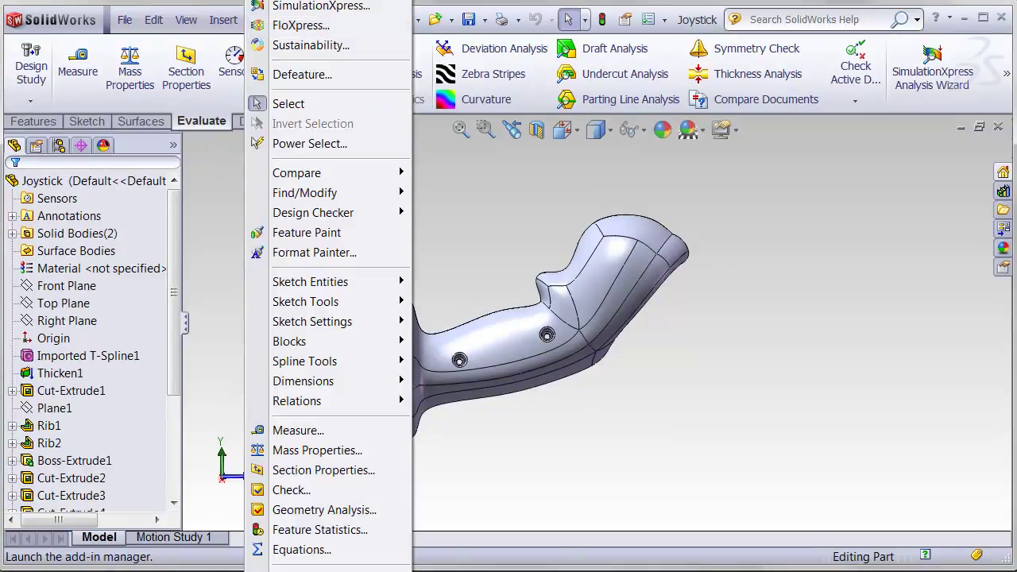
click(310, 569)
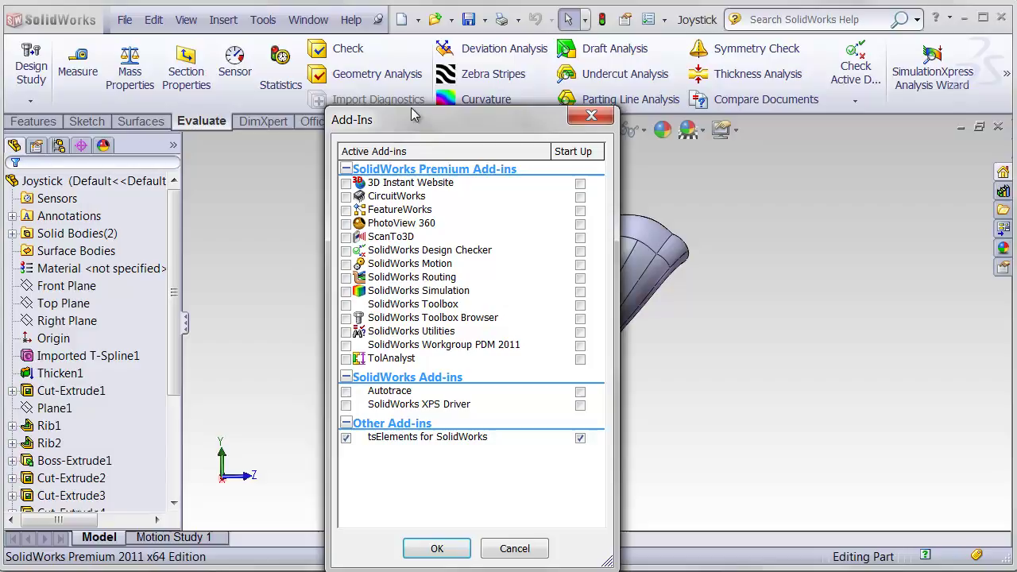
drag(417, 100, 416, 84)
click(499, 411)
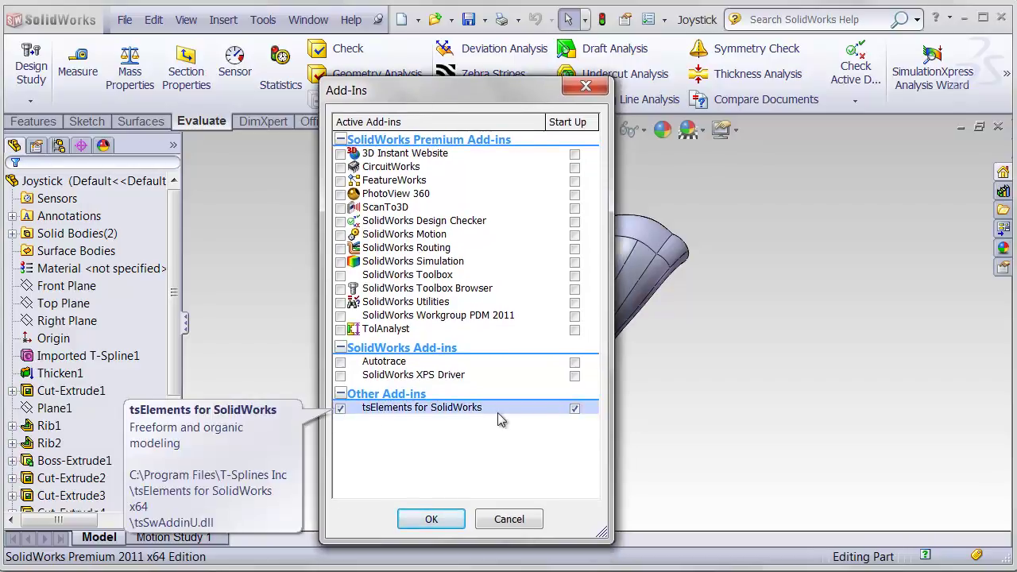
click(433, 520)
- Open tsjoystick.tsm from the Desktop using the T-Splines (*.tsm) file-type filter
click(128, 19)
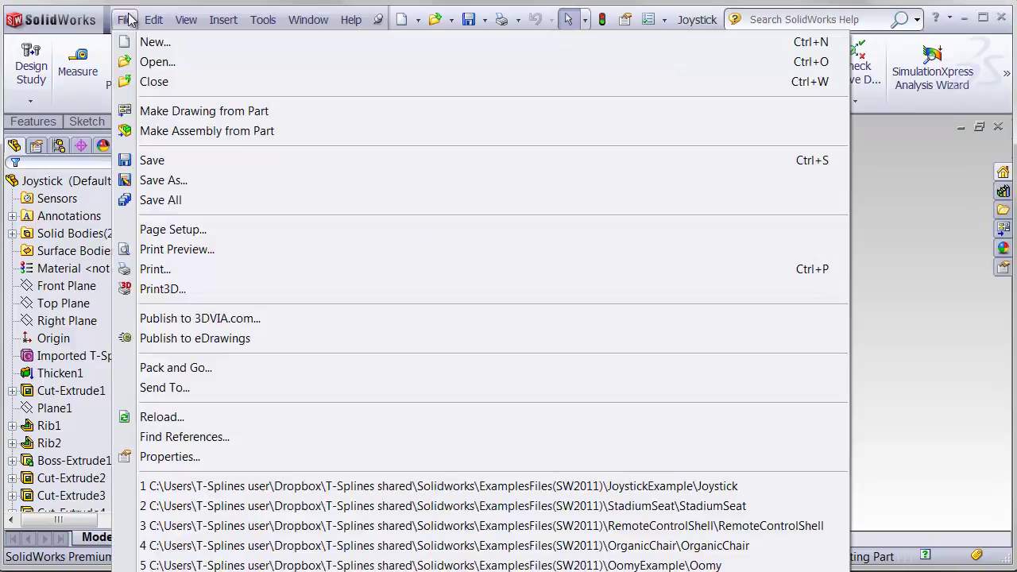
click(151, 63)
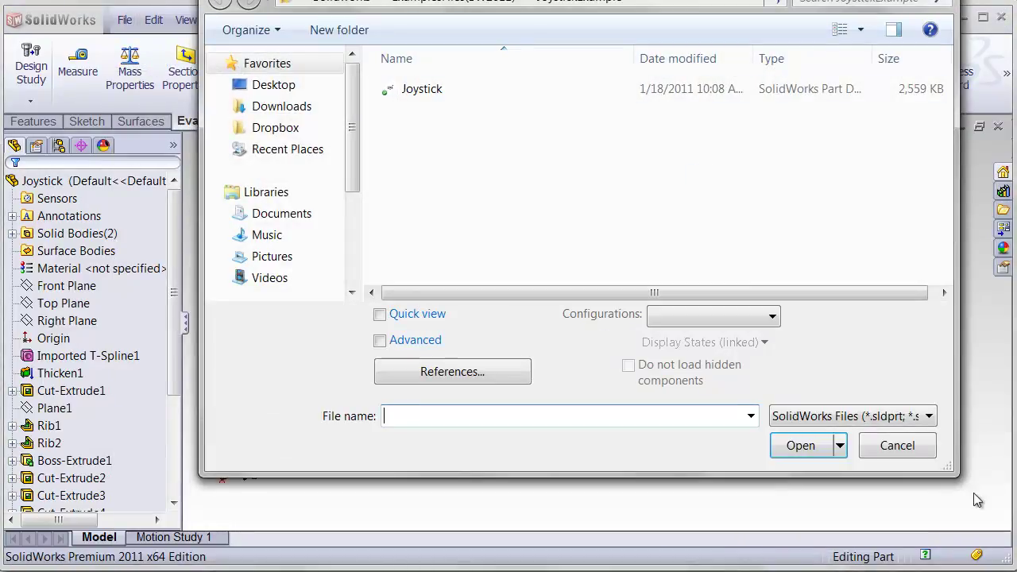
click(887, 418)
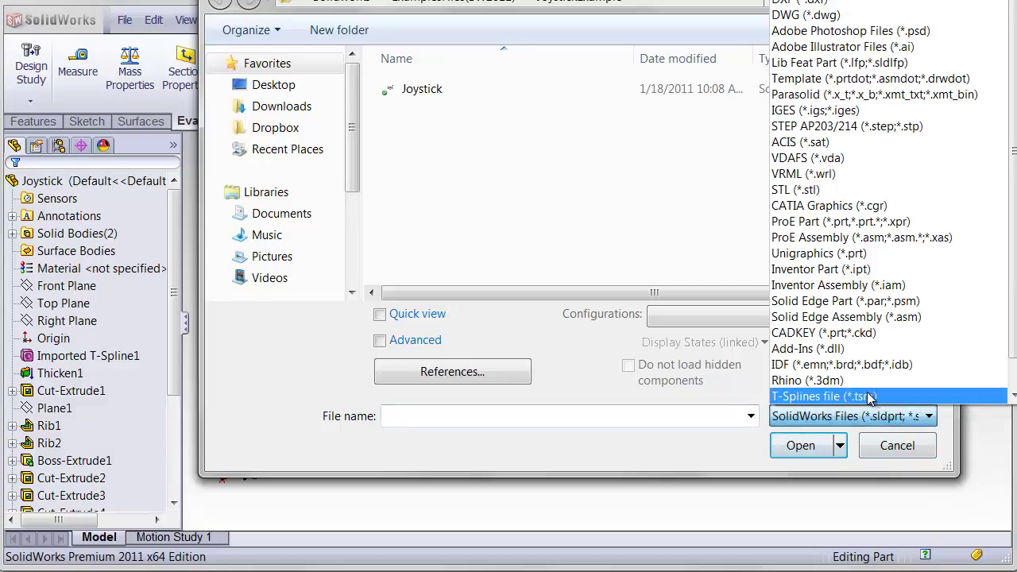
scroll(871, 397, down, 1)
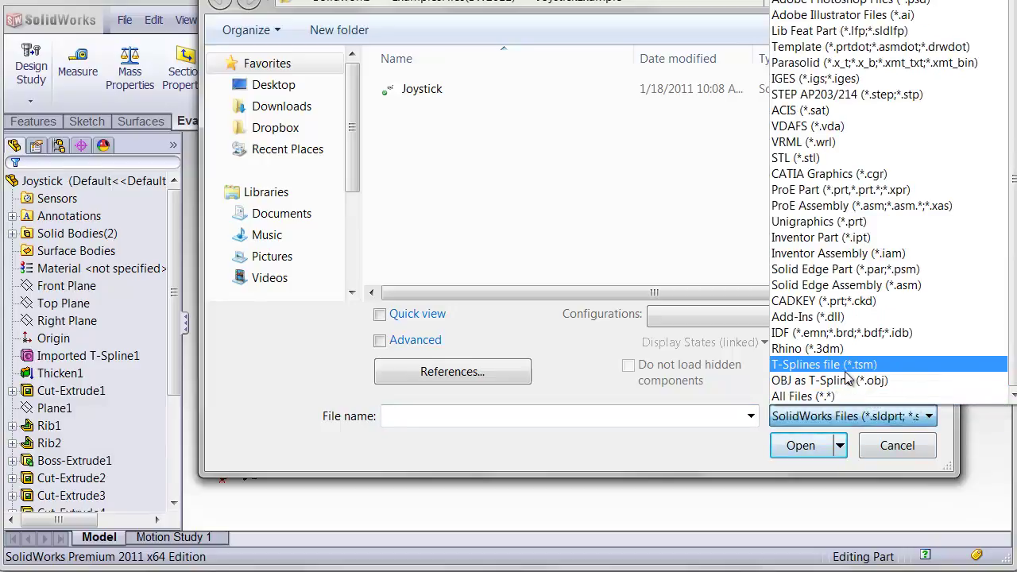
click(847, 367)
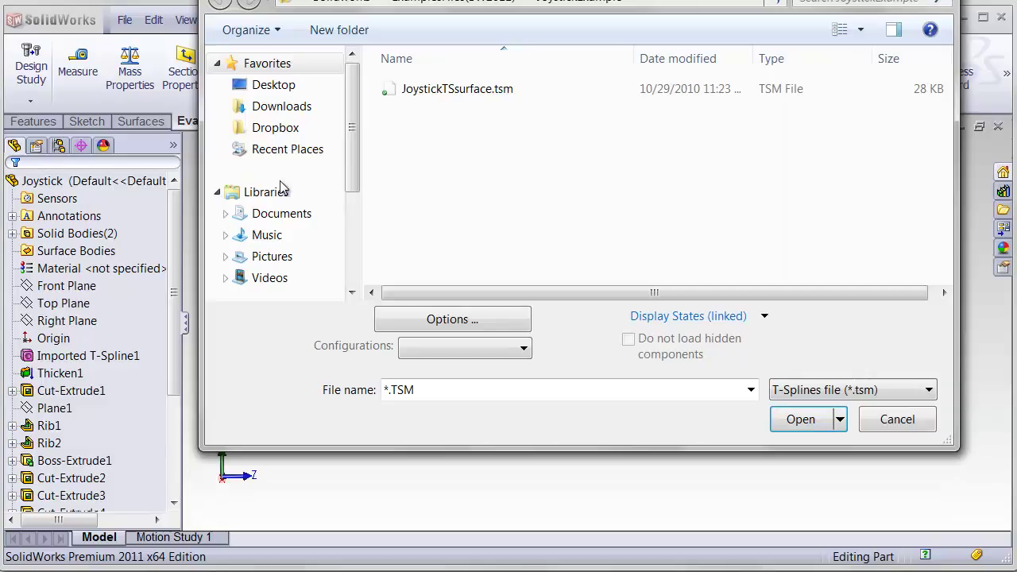
click(285, 88)
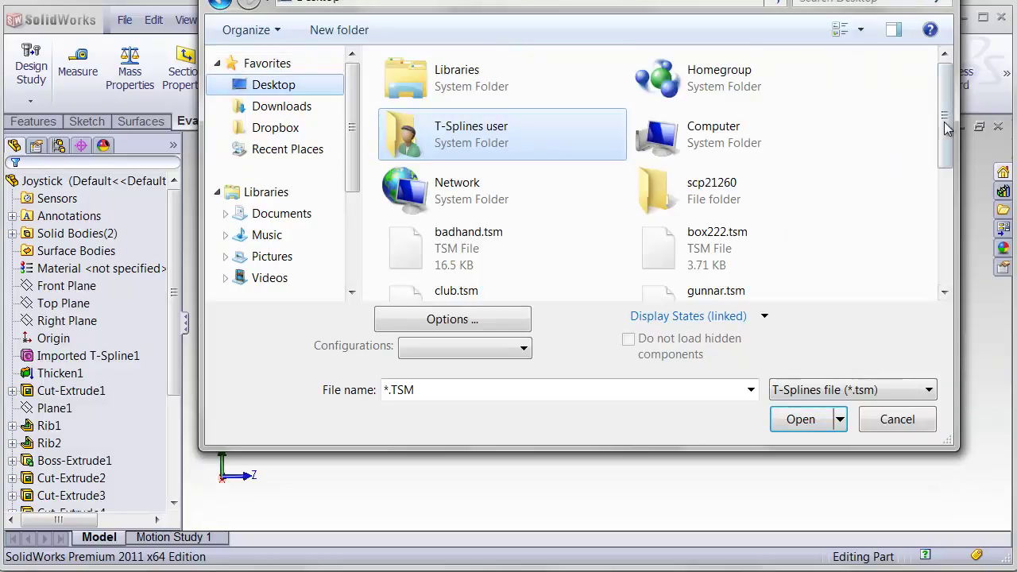
drag(950, 119, 955, 248)
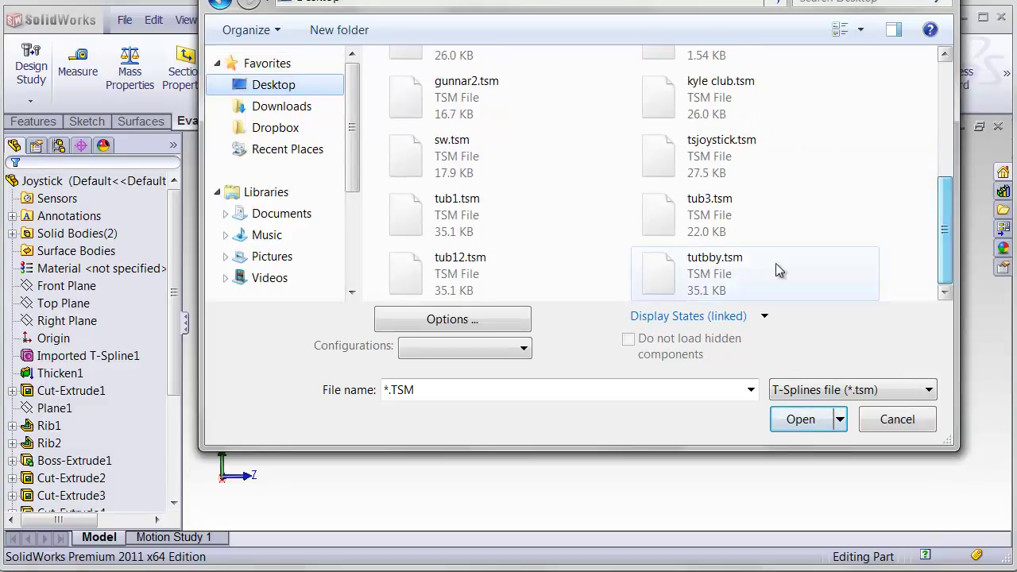
double_click(690, 164)
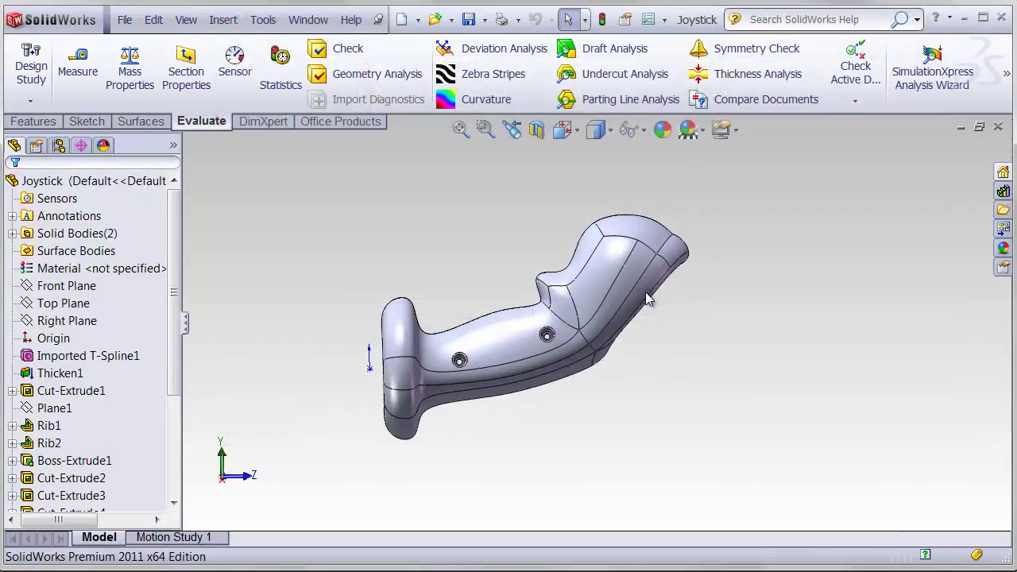
- Orbit the imported tsjoystick body from several sides, then select Imported T-Spline1 in the tree
middle_drag(643, 186, 646, 298)
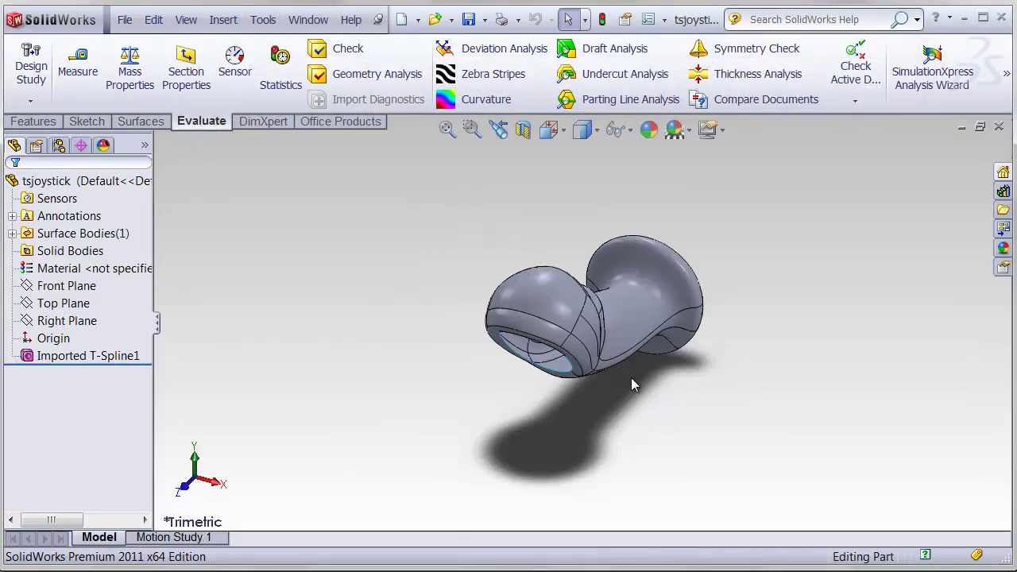
click(94, 249)
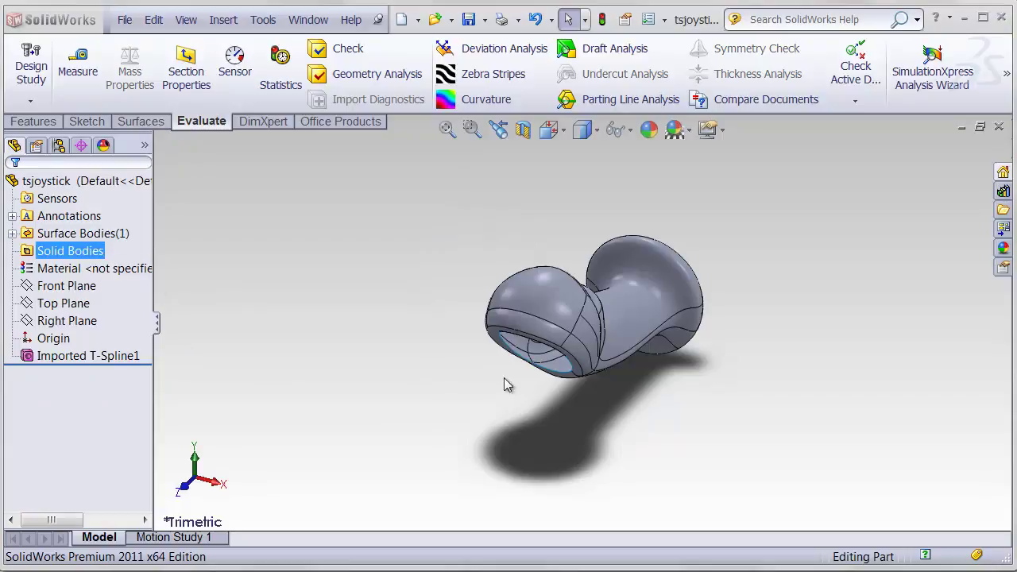
middle_drag(612, 317, 589, 297)
scroll(593, 230, down, 5)
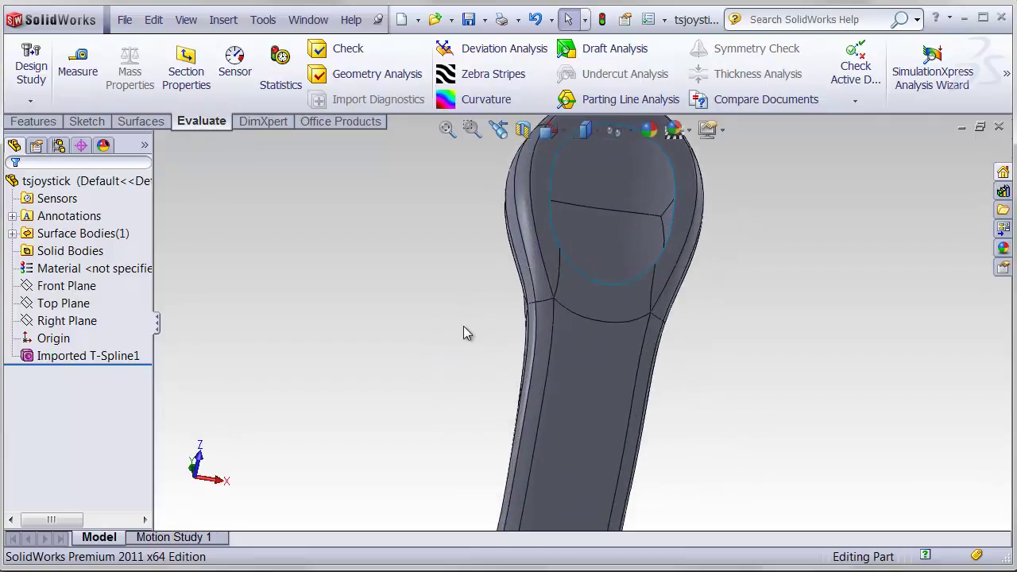
mouse_move(543, 340)
middle_down()
mouse_move(598, 340)
mouse_move(556, 342)
middle_up()
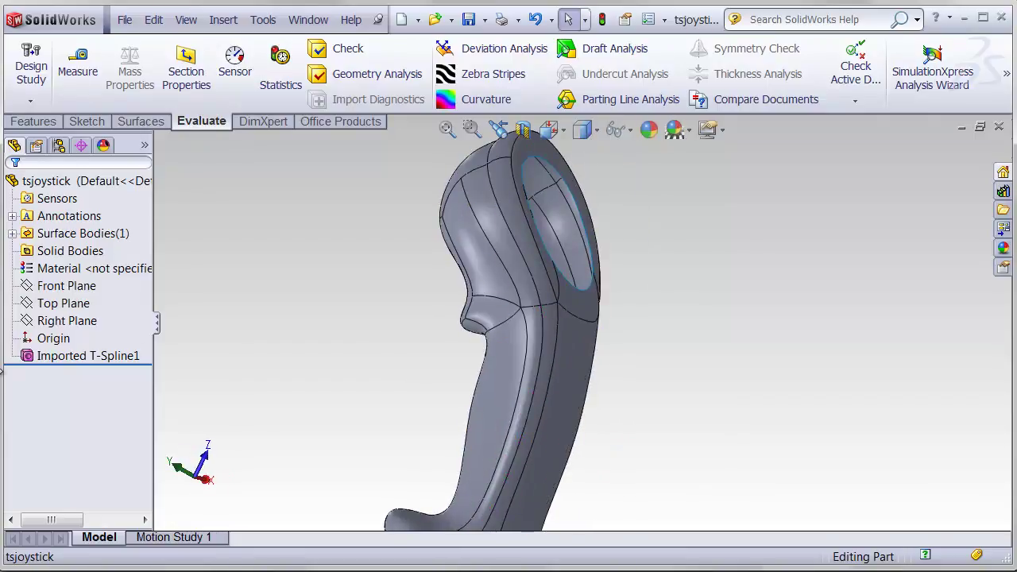
click(32, 358)
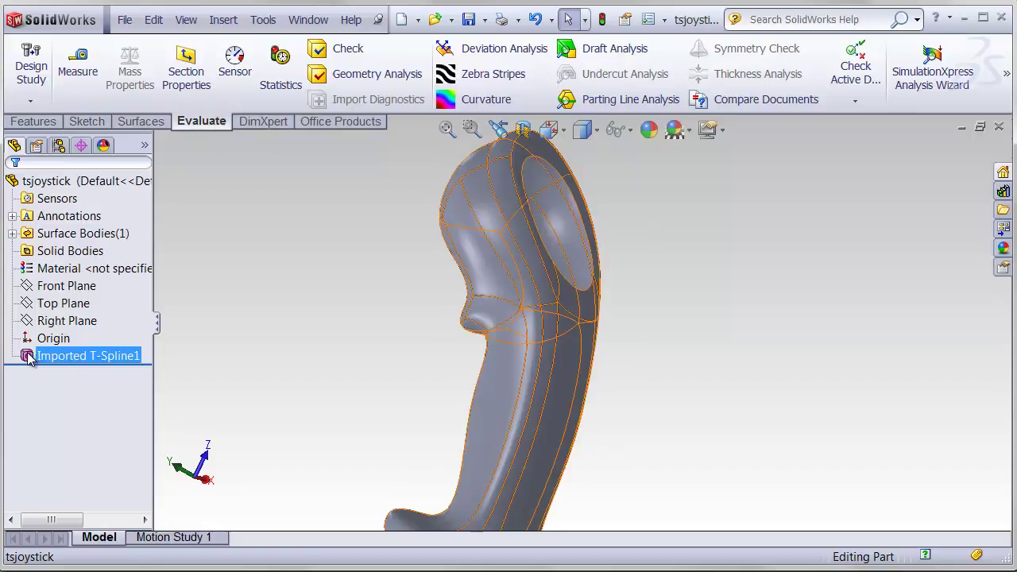
- Edit Imported T-Spline1, pull the control points near the finger notch outward, and accept
click(29, 359)
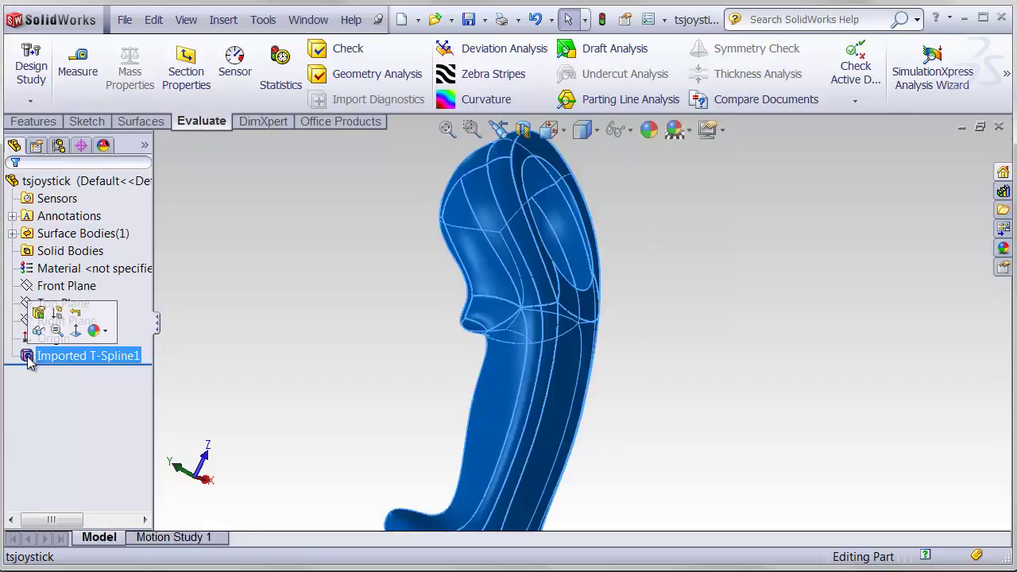
click(42, 315)
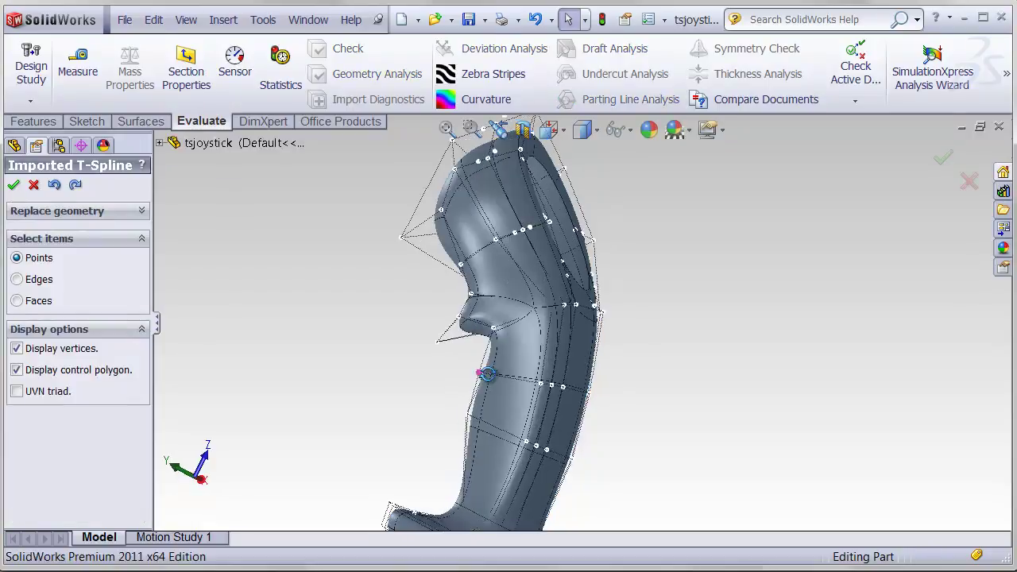
middle_drag(487, 374, 489, 406)
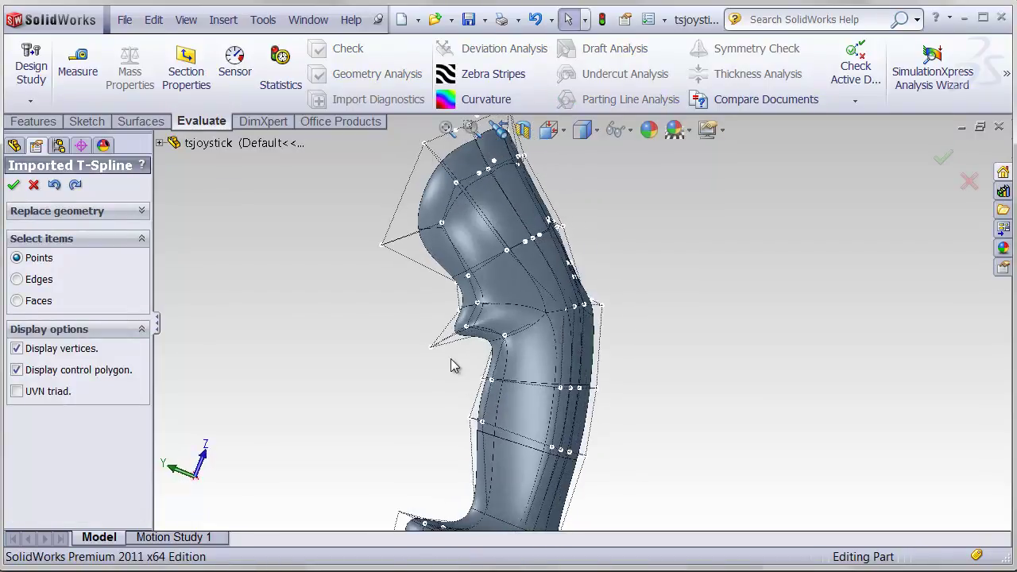
drag(449, 357, 518, 447)
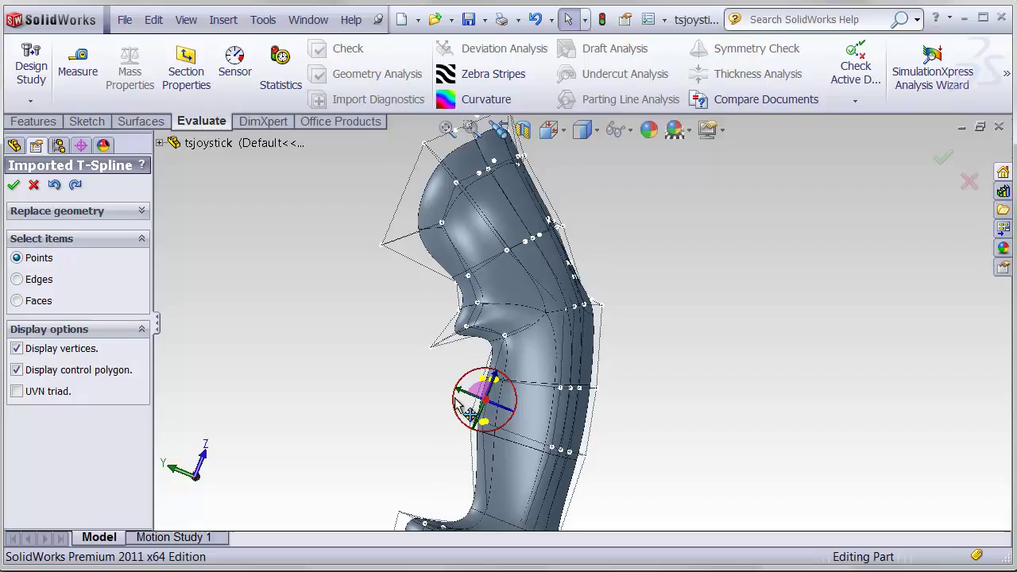
drag(455, 396, 477, 418)
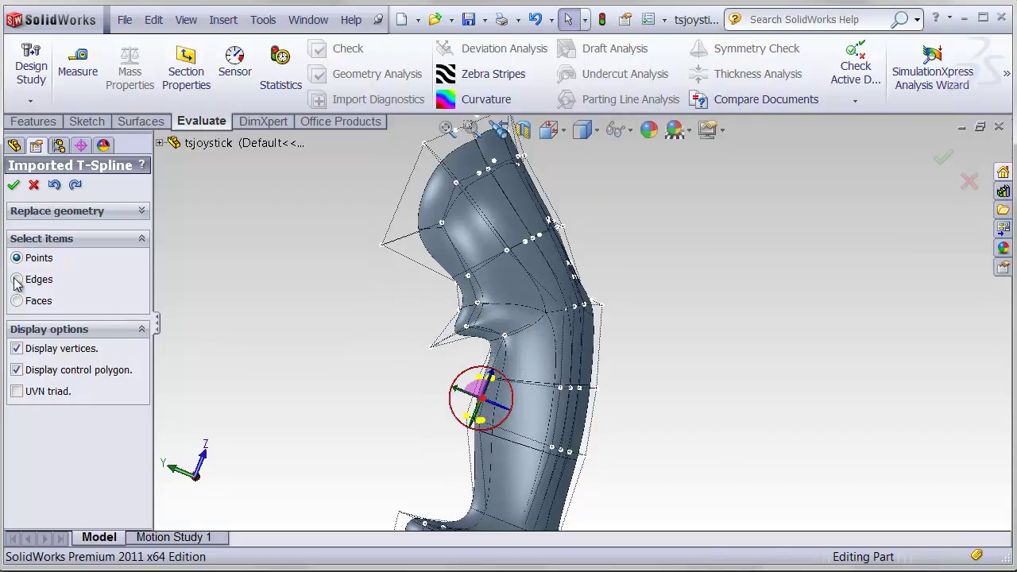
click(13, 185)
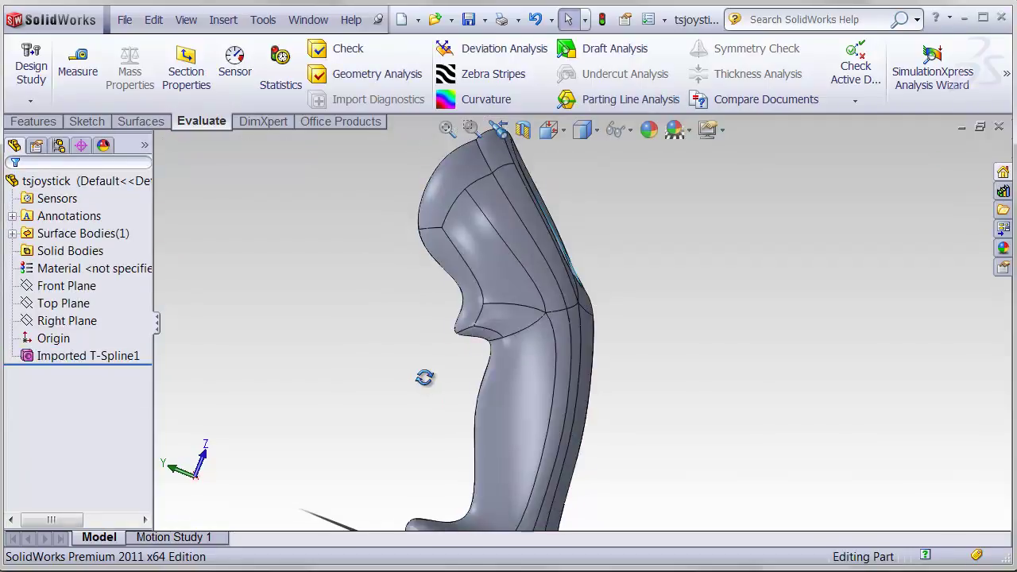
middle_drag(466, 386, 438, 423)
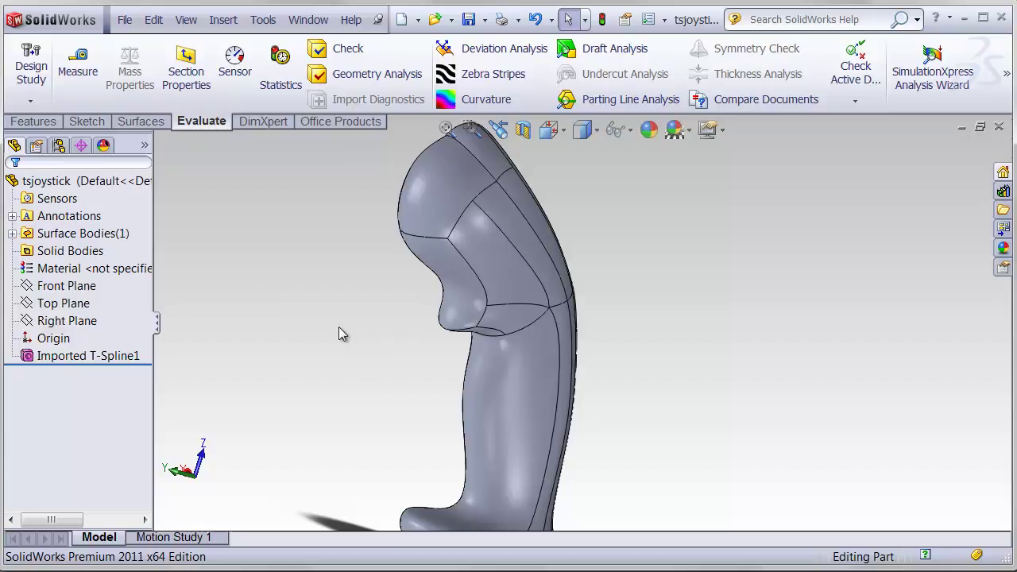
- Switch the active document to the Joystick part via the Window menu
click(305, 26)
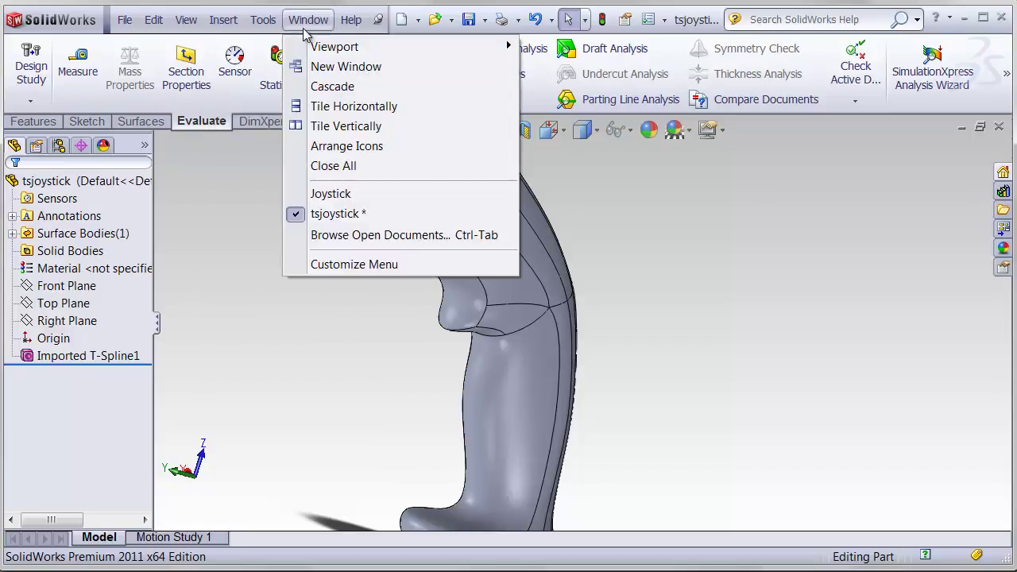
click(357, 195)
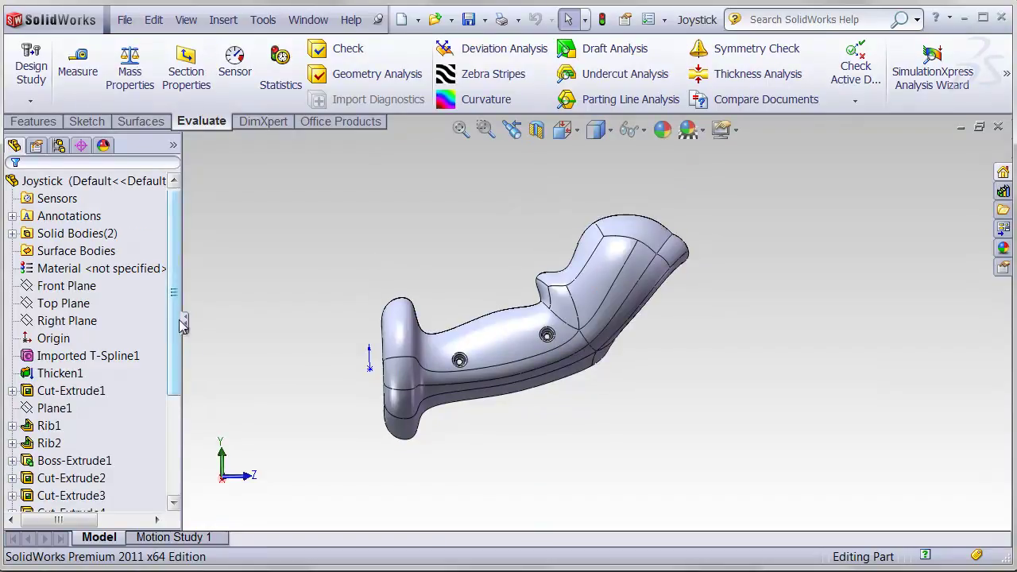
drag(179, 319, 181, 416)
middle_drag(318, 374, 544, 410)
- Highlight Rib2, the Cut-Extrude features and Fillet3 on the model, then clear the selection
click(50, 286)
click(56, 303)
click(60, 321)
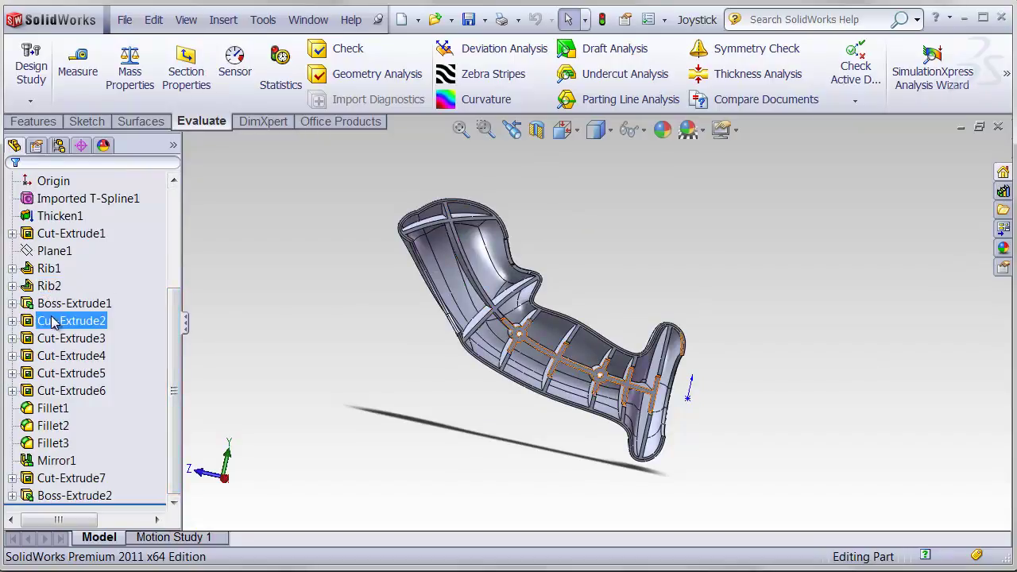
click(61, 337)
click(62, 391)
click(53, 442)
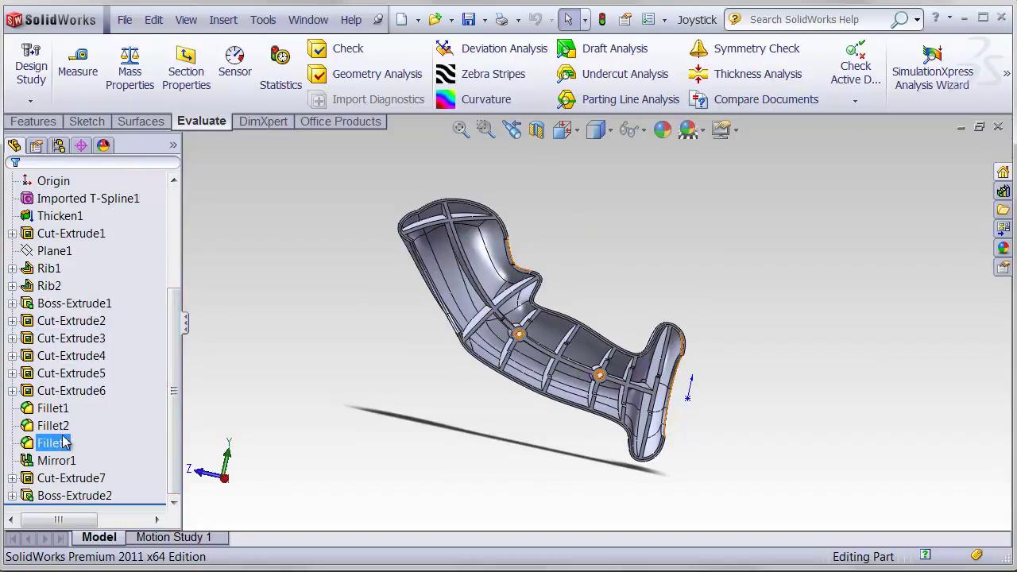
click(334, 350)
- Orbit the part to its smooth outer side and inspect the handle's outer face
middle_drag(592, 364, 741, 235)
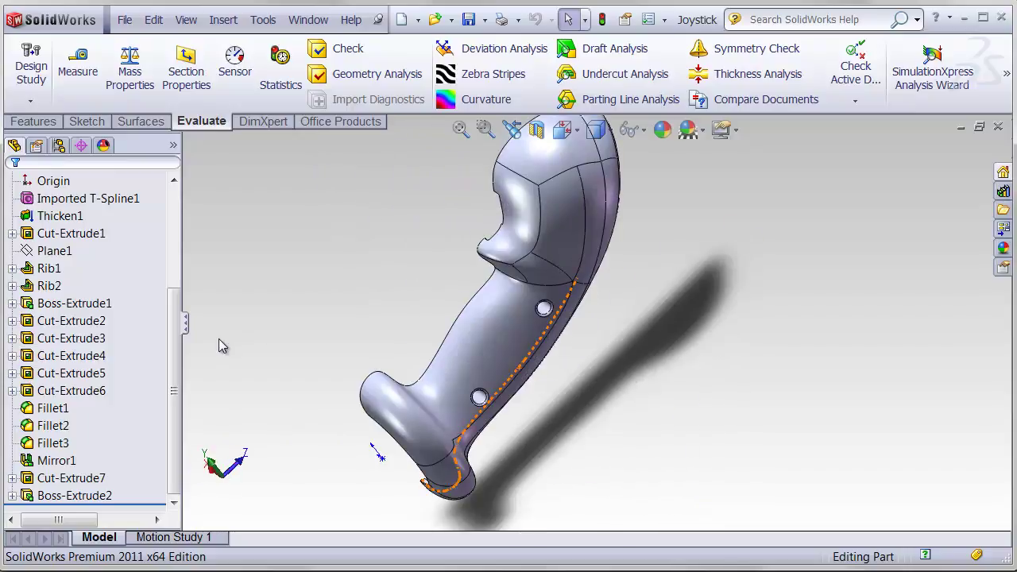
click(504, 393)
middle_drag(504, 392, 436, 327)
click(437, 327)
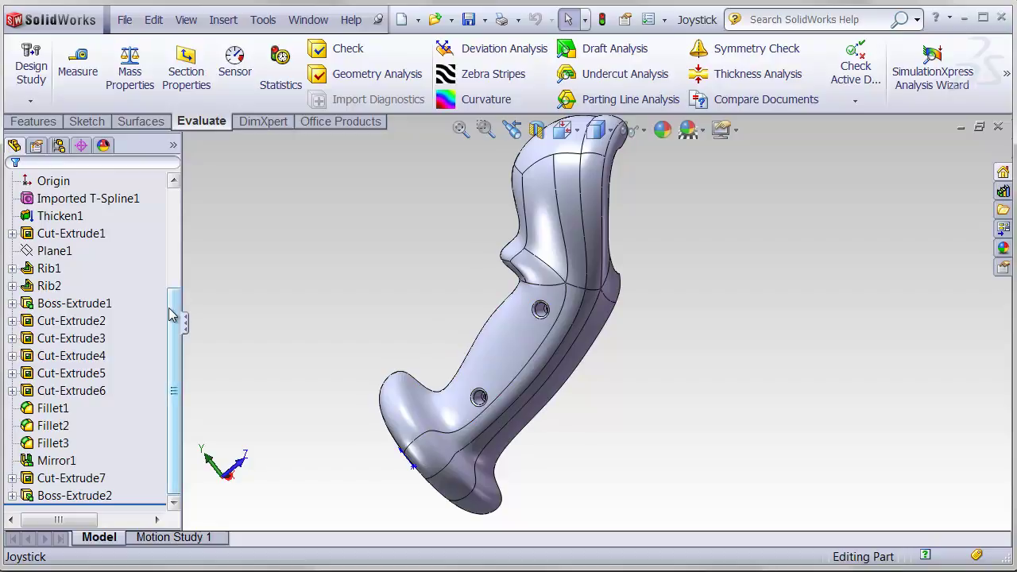
- Highlight the Imported T-Spline1 and Thicken1 features, clearing each selection afterward
drag(175, 314, 178, 224)
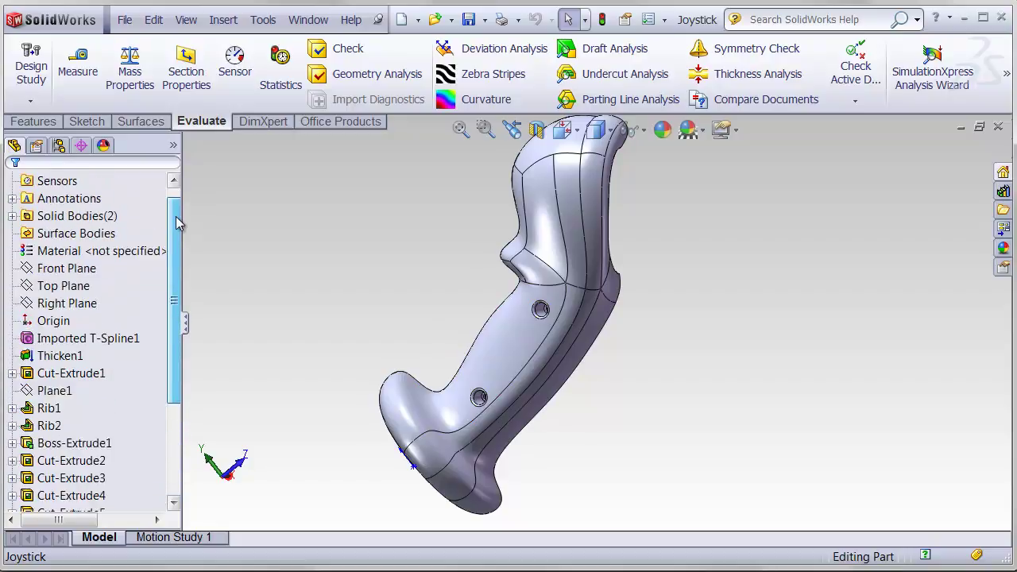
click(76, 342)
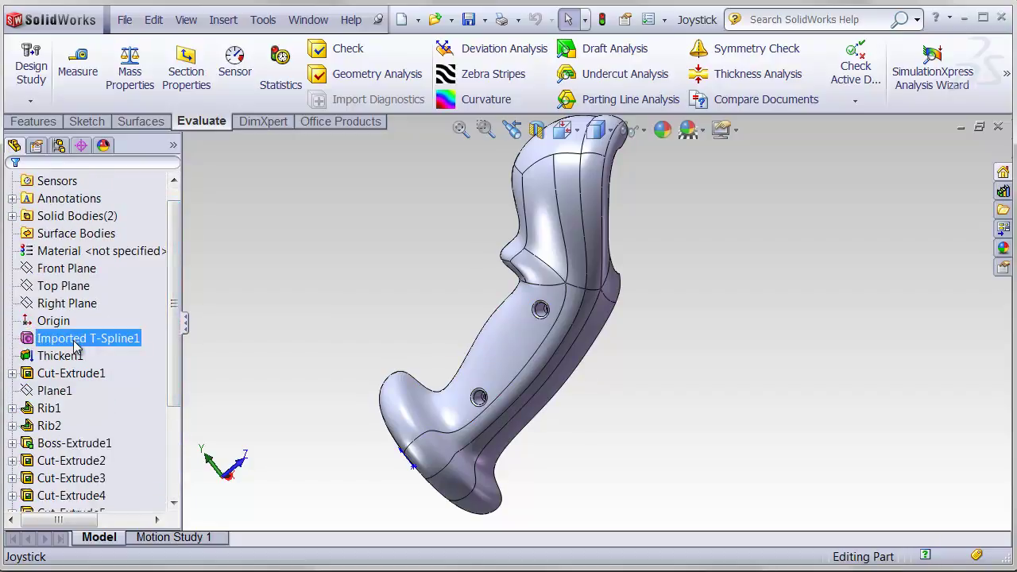
click(313, 381)
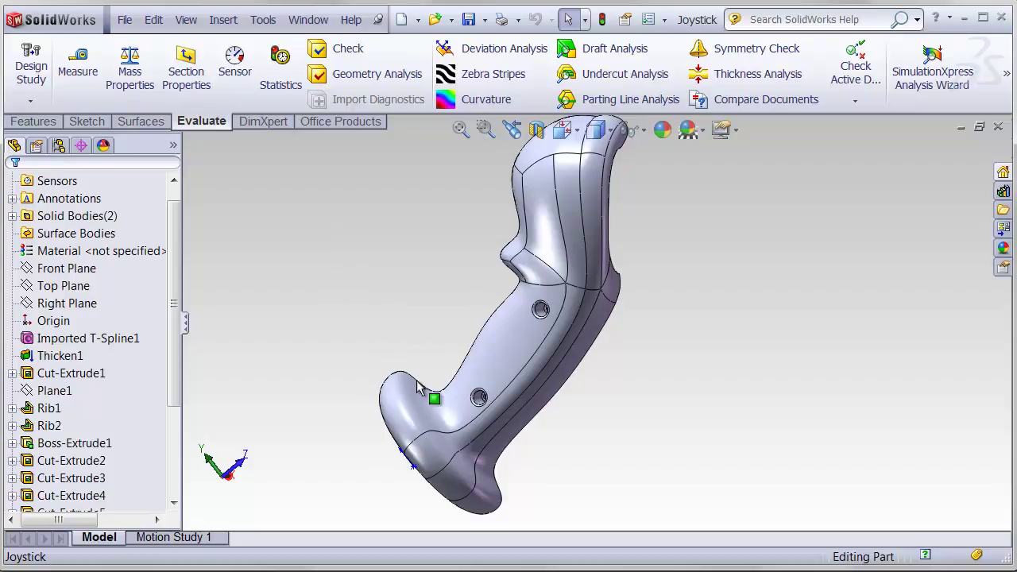
click(50, 356)
key(Escape)
- View the ribbed inner side, then the outer grip zoomed in, and select Rib2 and Imported T-Spline1
drag(175, 346, 176, 441)
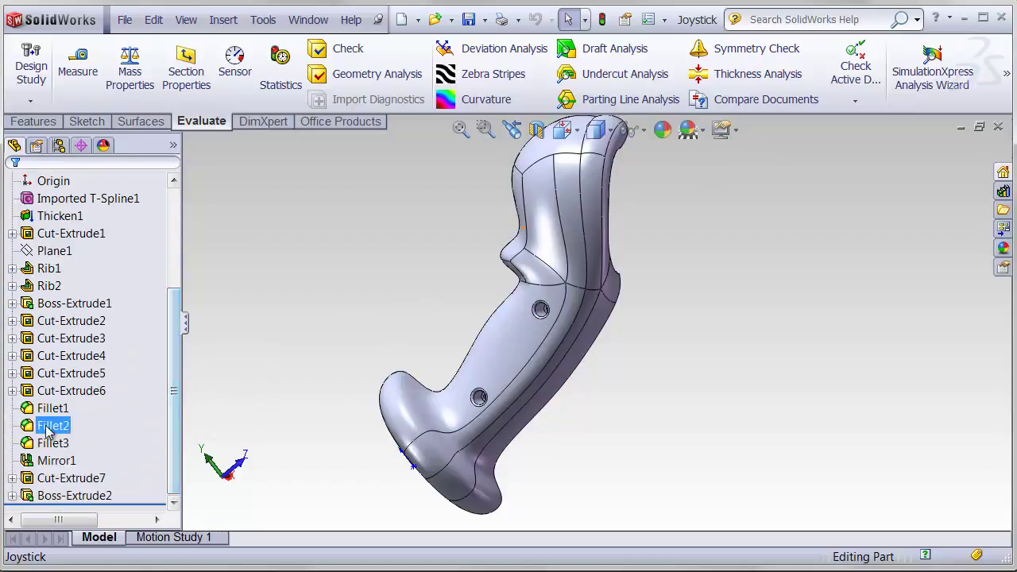
key(shift+Right)
key(shift+Right)
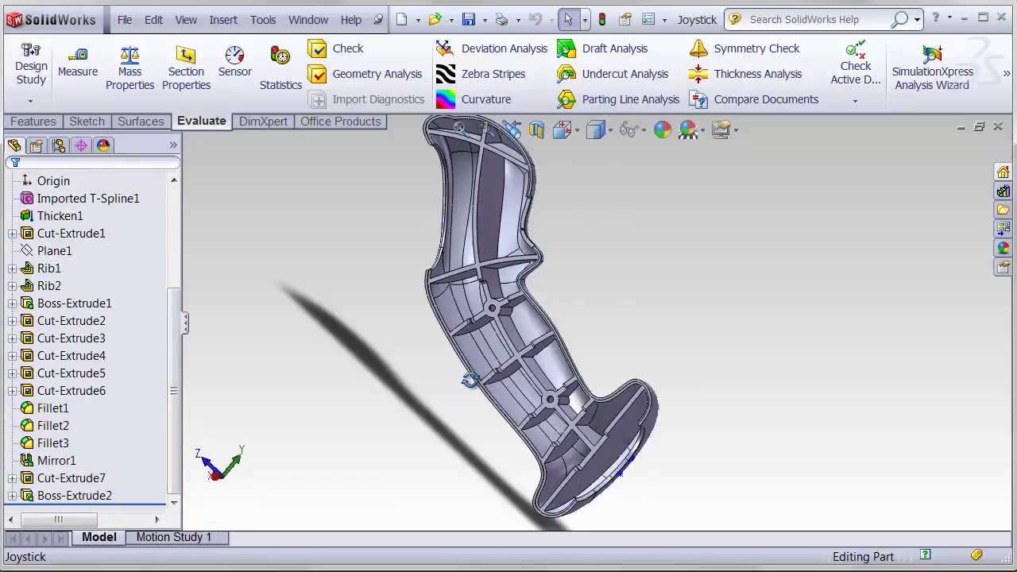
middle_drag(524, 390, 570, 380)
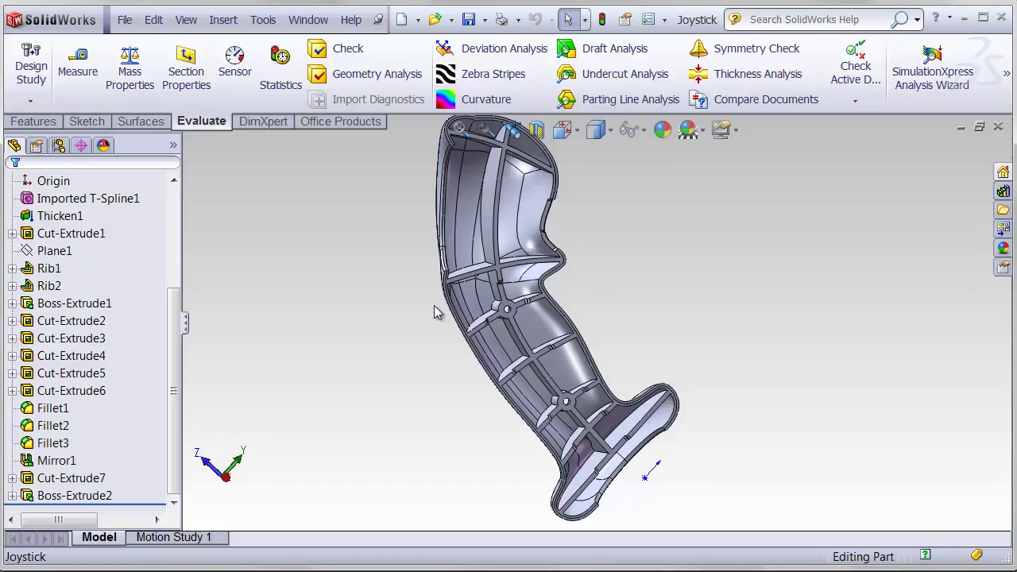
middle_drag(409, 397, 604, 368)
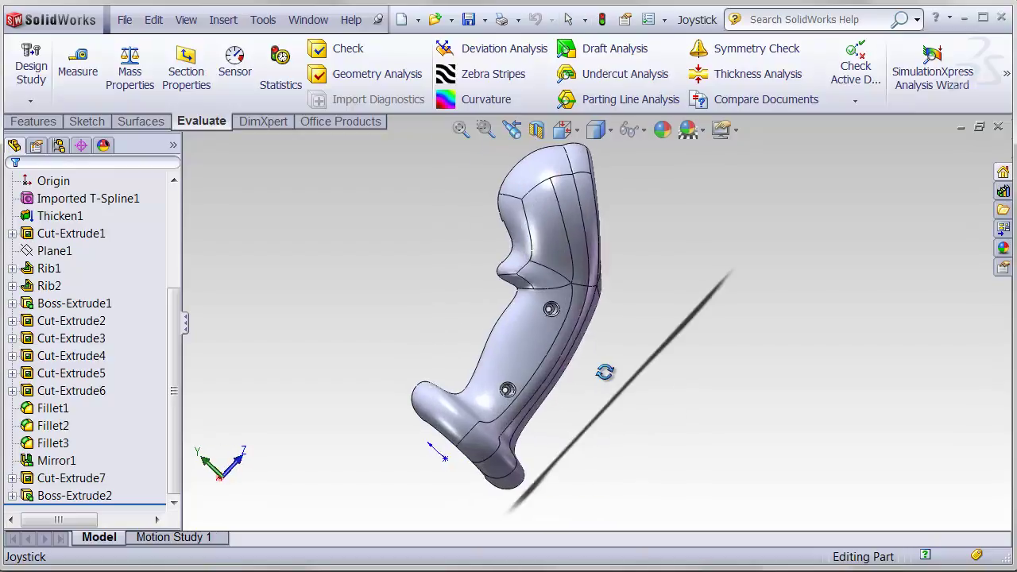
scroll(518, 326, down, 2)
scroll(518, 326, down, 1)
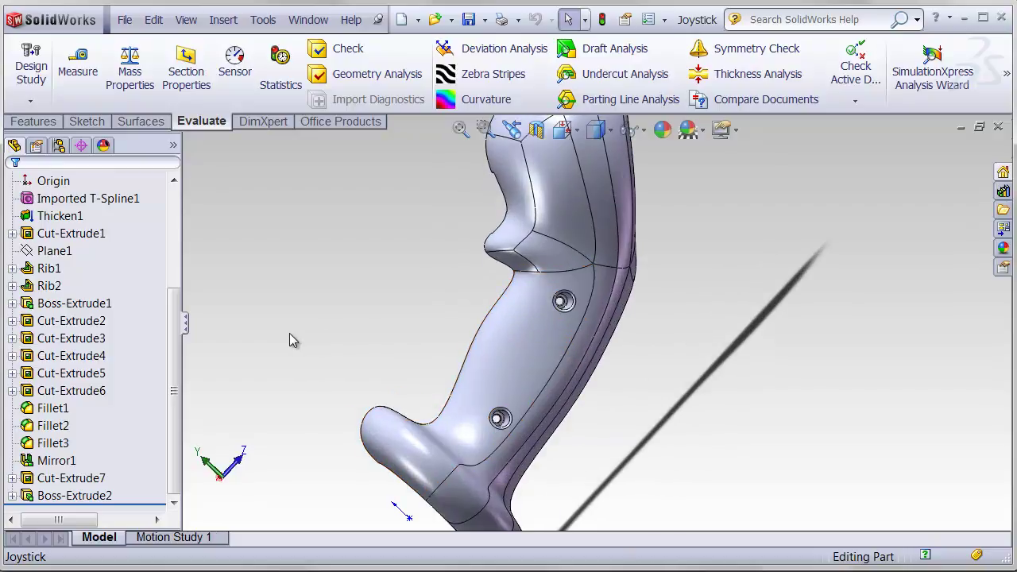
click(49, 287)
click(29, 200)
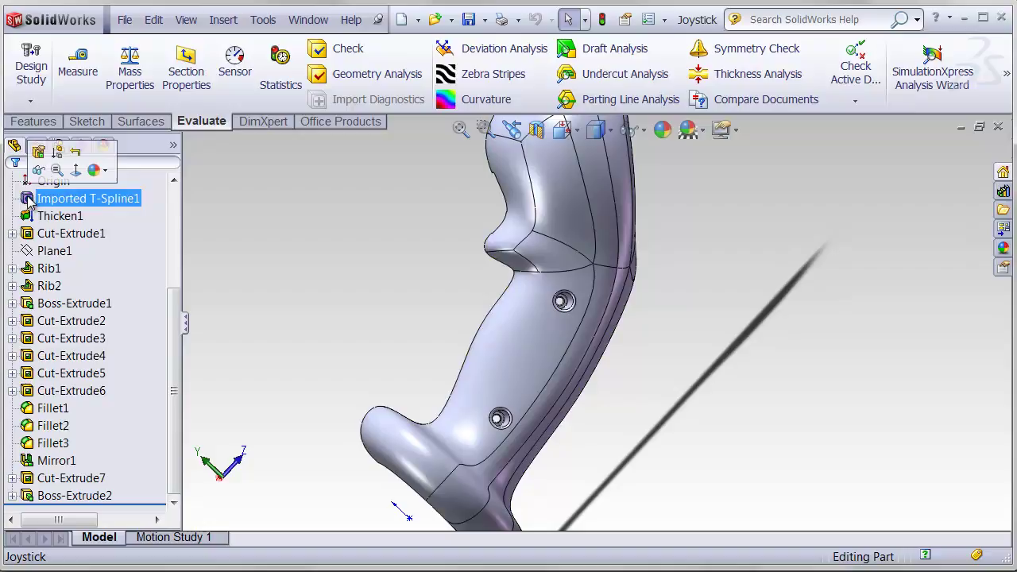
- Edit Imported T-Spline1 in Faces mode with vertices and control polygon hidden
click(38, 152)
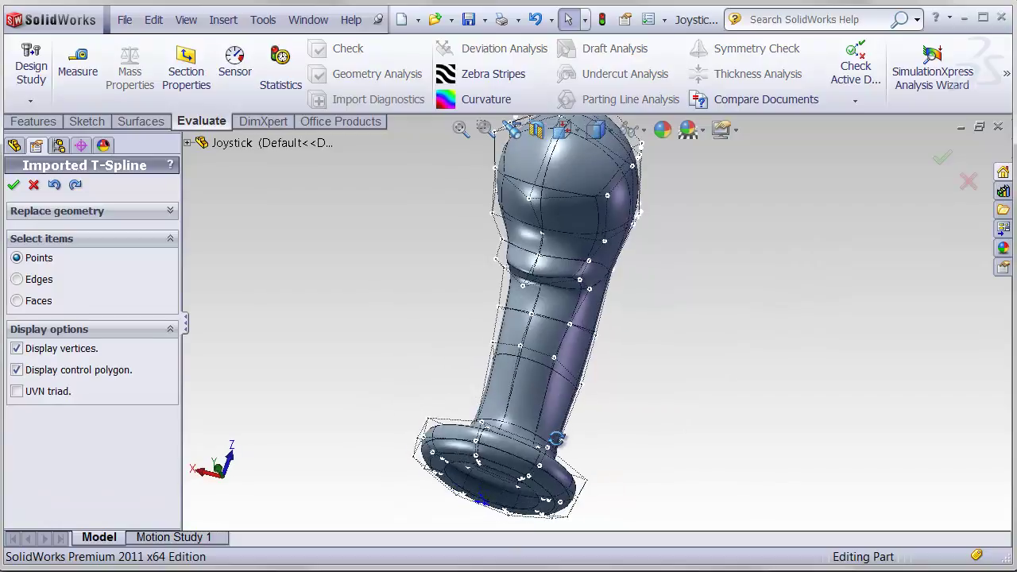
click(17, 301)
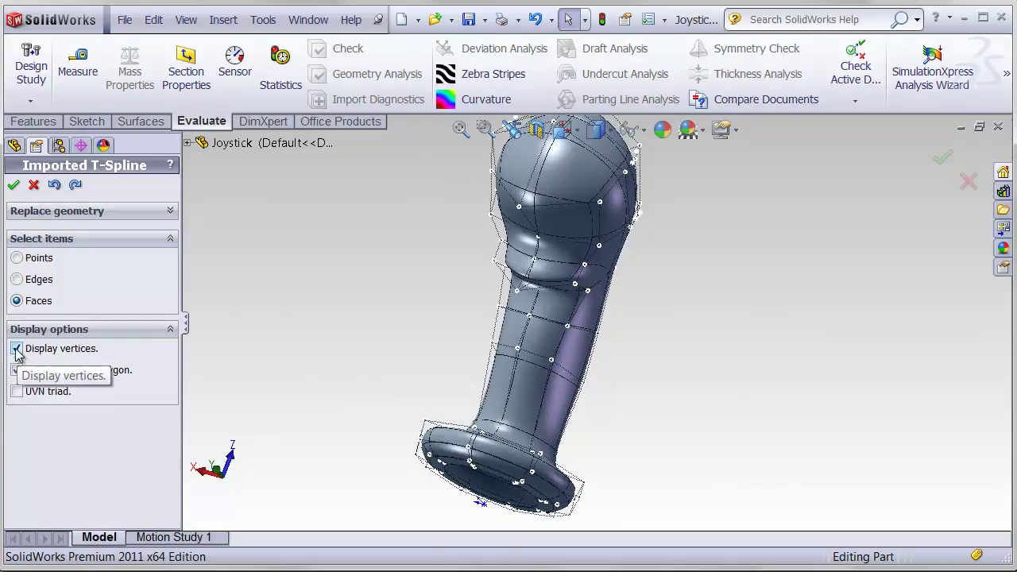
click(17, 349)
click(16, 370)
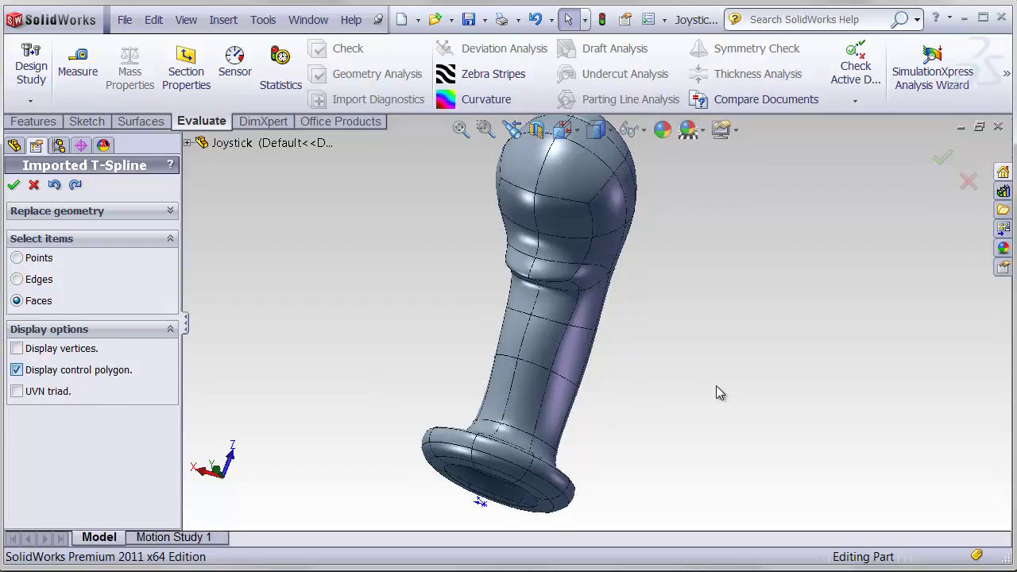
- Select a face on the joystick shaft and push it sideways, then back
middle_drag(708, 389, 621, 375)
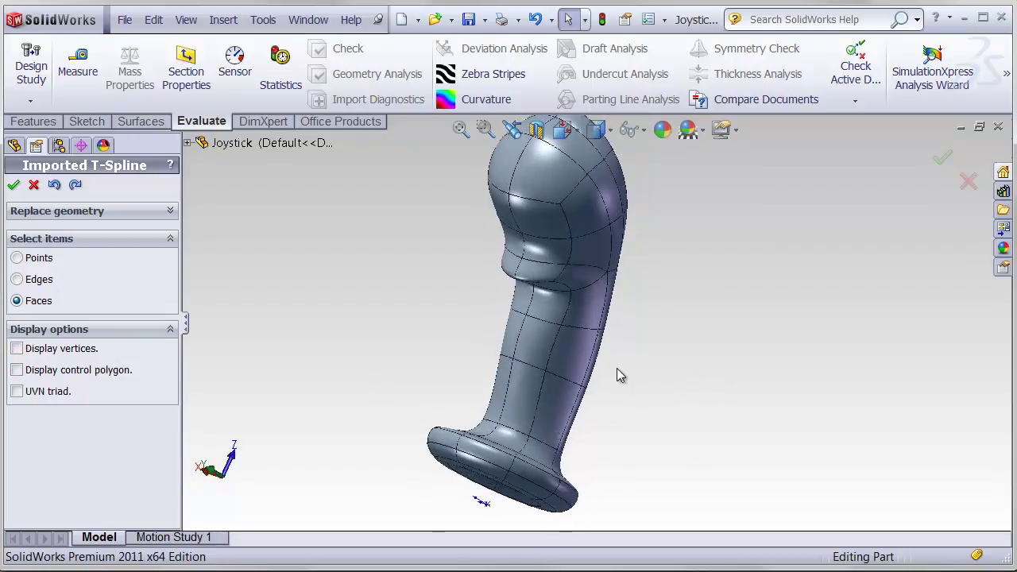
click(513, 342)
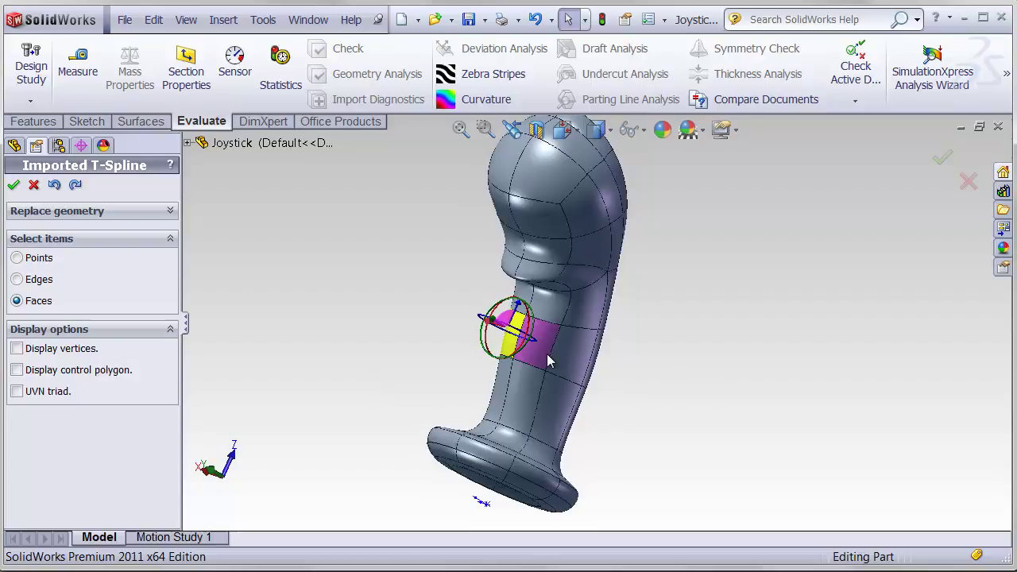
mouse_move(608, 377)
middle_down()
mouse_move(556, 382)
mouse_move(523, 334)
middle_up()
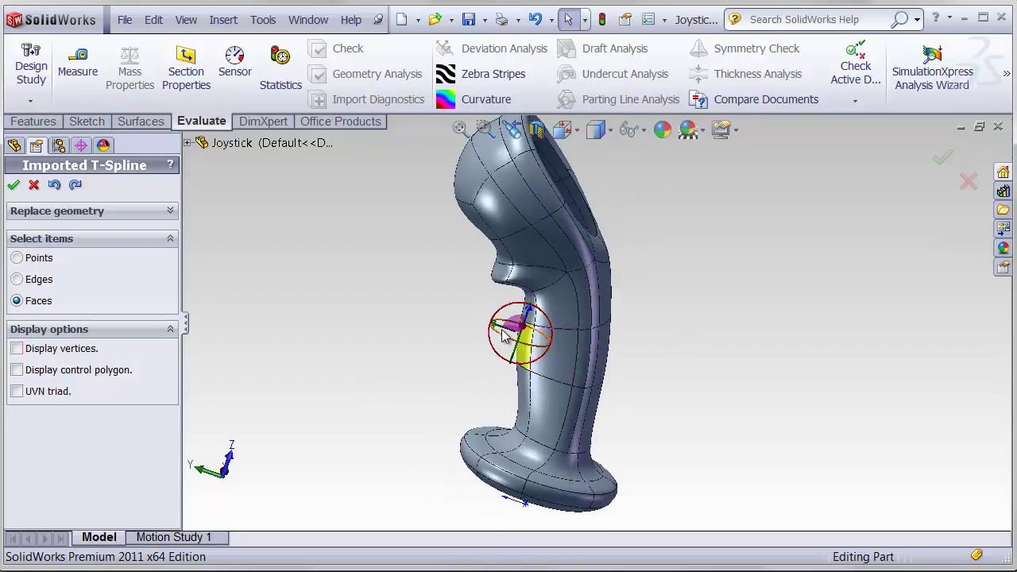
mouse_move(520, 340)
mouse_down()
mouse_move(477, 333)
mouse_move(523, 338)
mouse_up()
- Pull a face on the knob slightly outward and inspect the reshaped knob
middle_drag(429, 326, 541, 310)
click(556, 204)
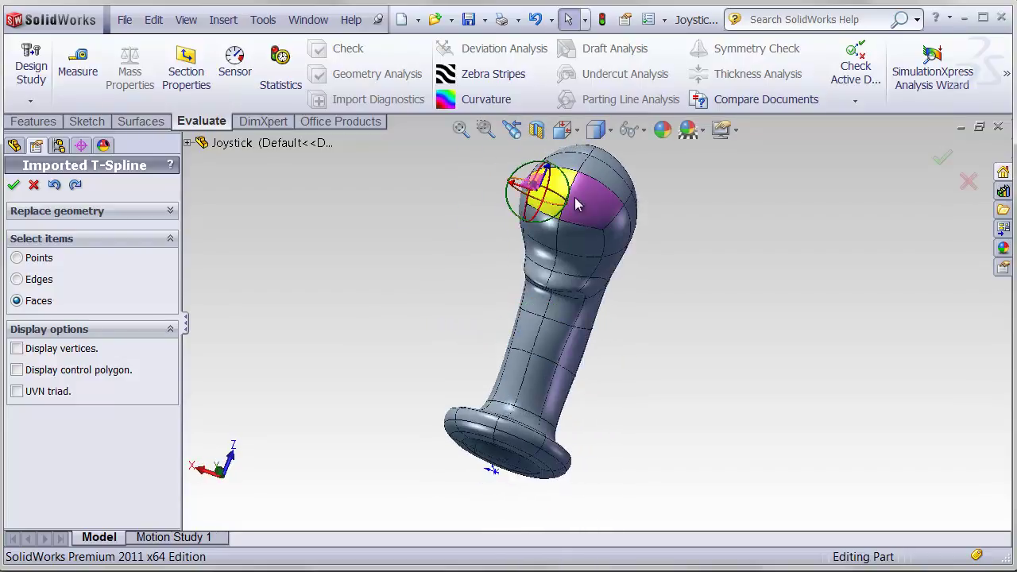
middle_drag(556, 204, 478, 227)
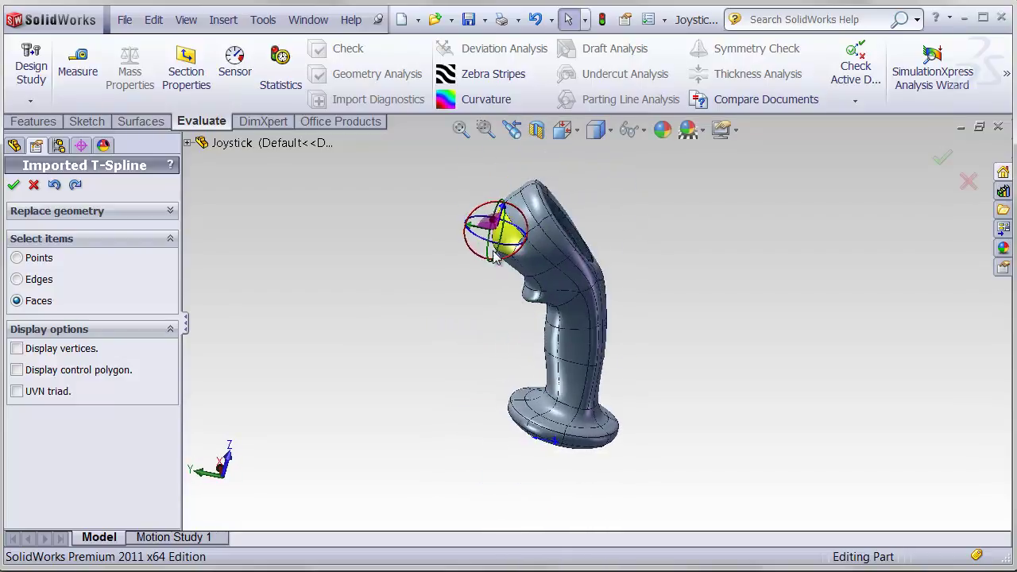
scroll(479, 226, down, 2)
drag(481, 227, 479, 222)
scroll(539, 251, up, 2)
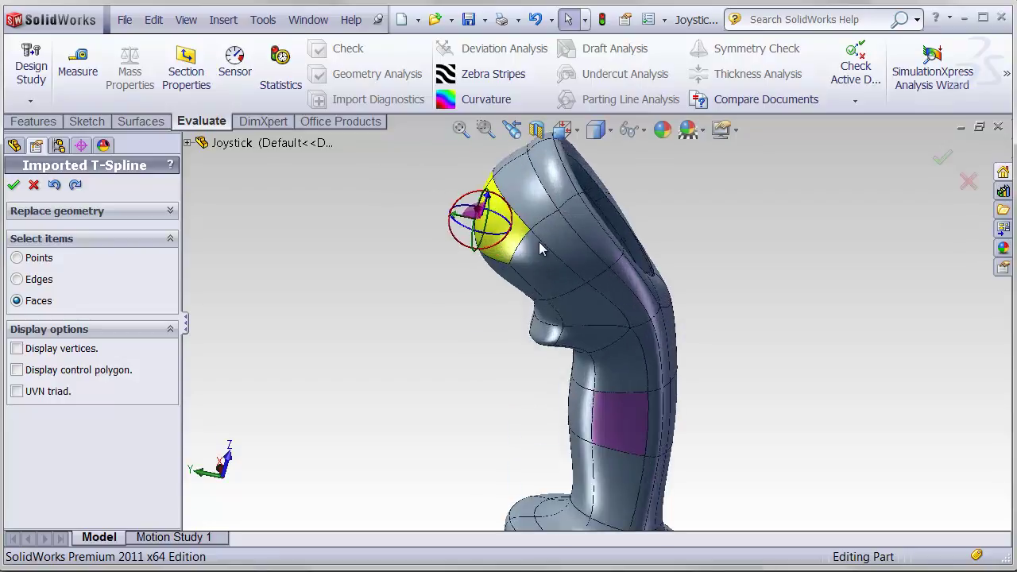
middle_drag(538, 251, 565, 279)
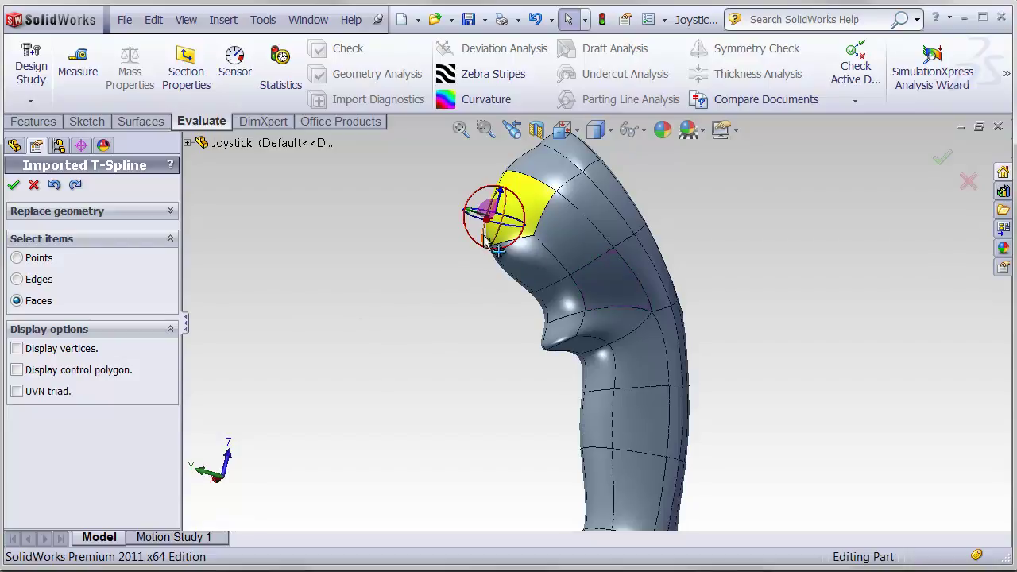
- Apply the T-spline edits and fit the part to view, showing its ribbed inside
click(15, 185)
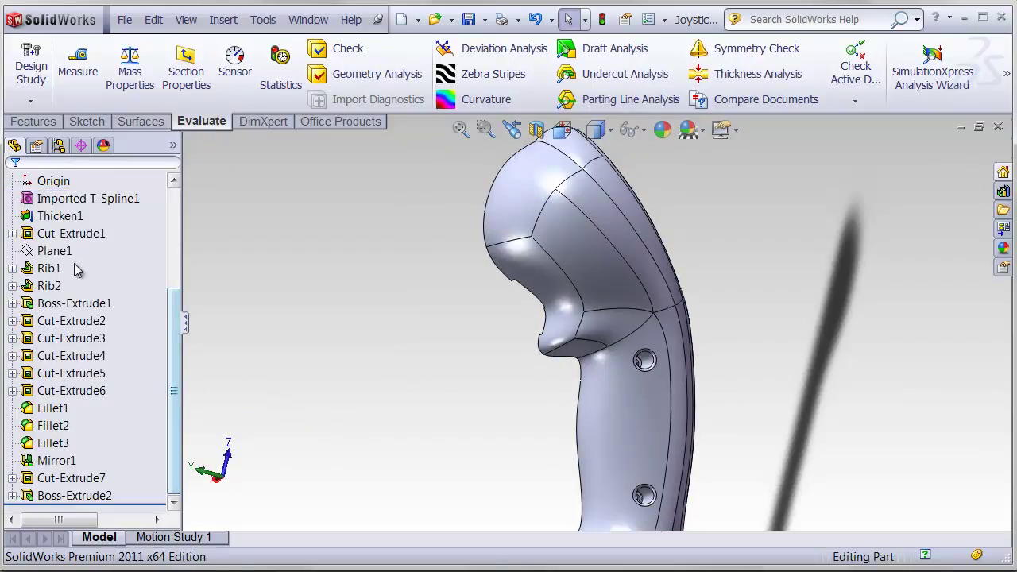
key(f)
middle_drag(454, 414, 650, 434)
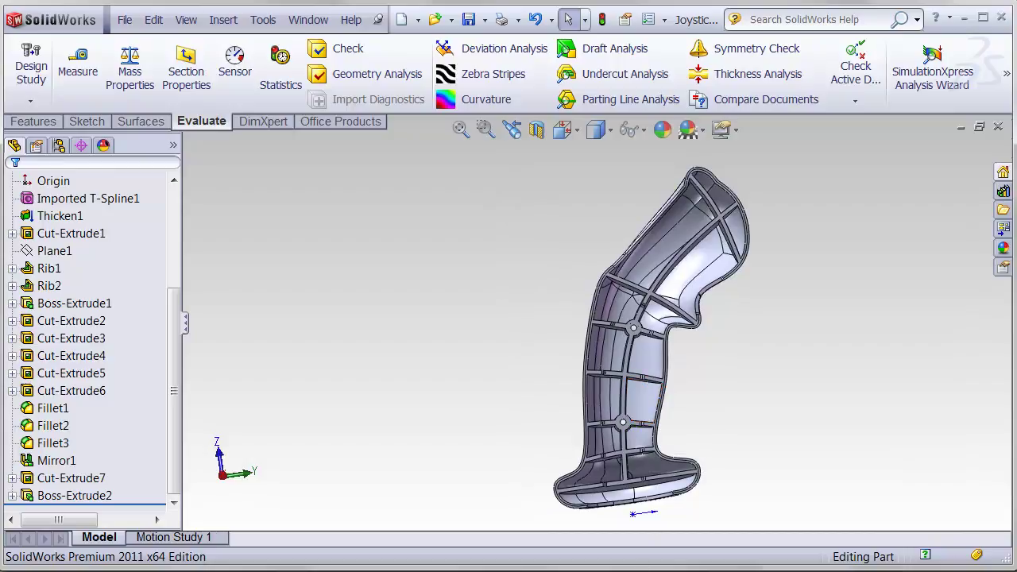
- Briefly check Rhino, then back in SolidWorks orbit around the ribbed interior
click(563, 568)
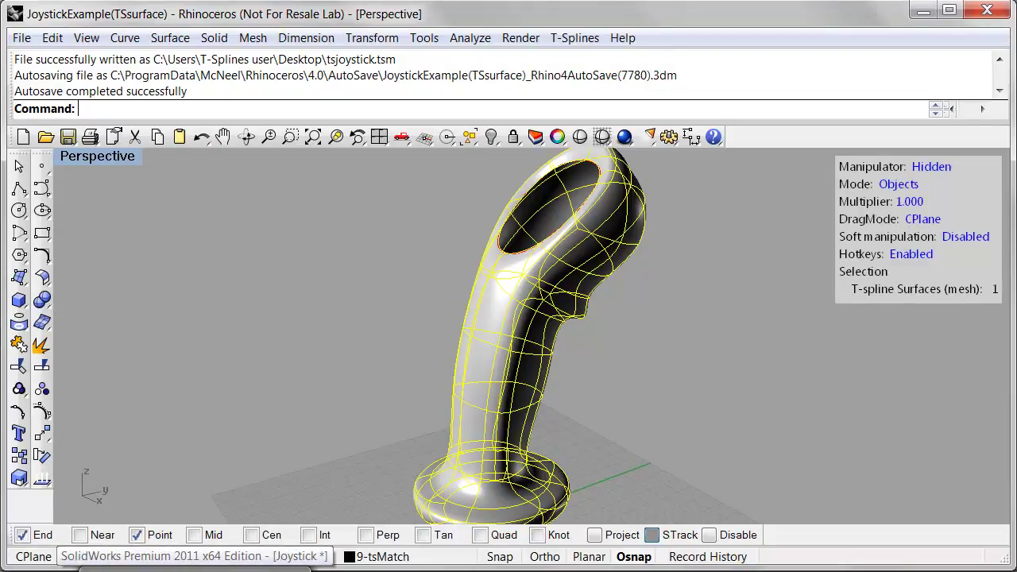
click(72, 568)
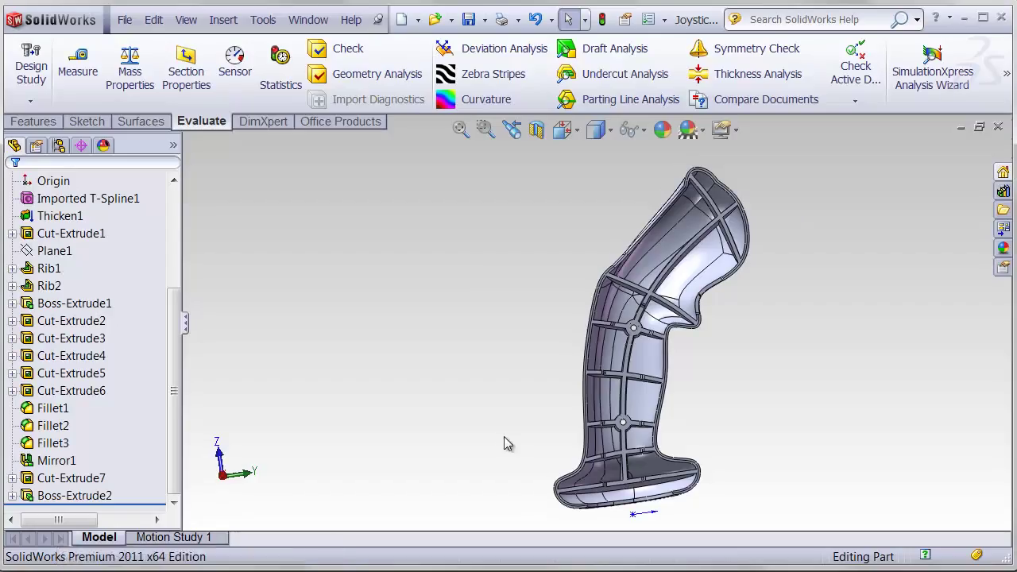
mouse_move(559, 419)
middle_down()
mouse_move(496, 416)
mouse_move(561, 416)
middle_up()
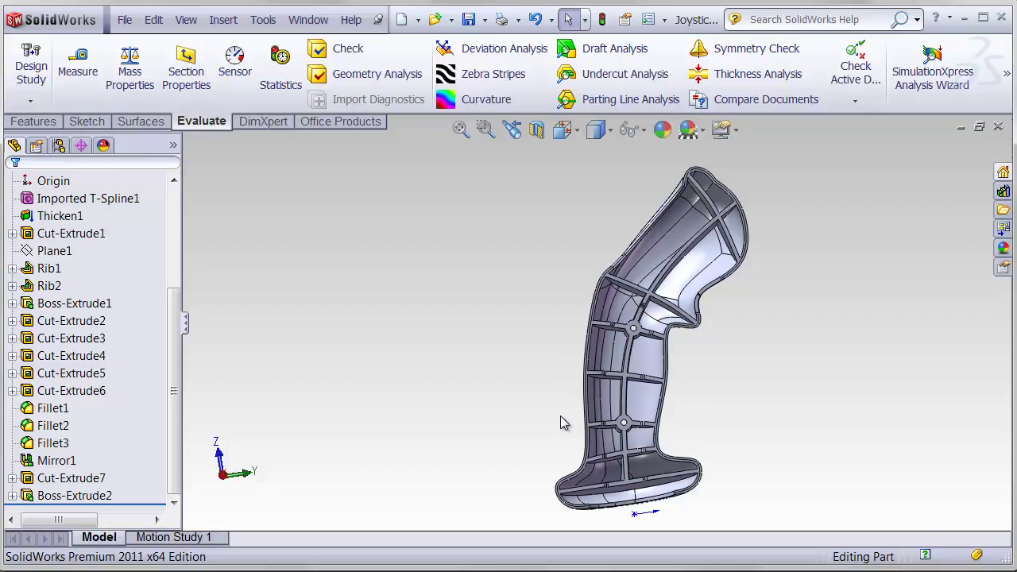
scroll(605, 338, down, 2)
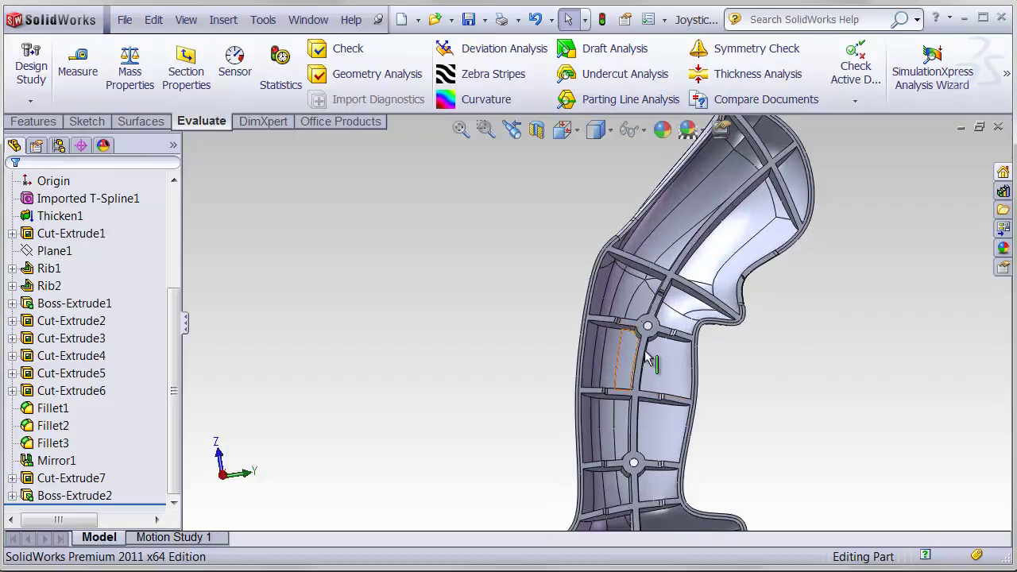
middle_drag(665, 355, 592, 322)
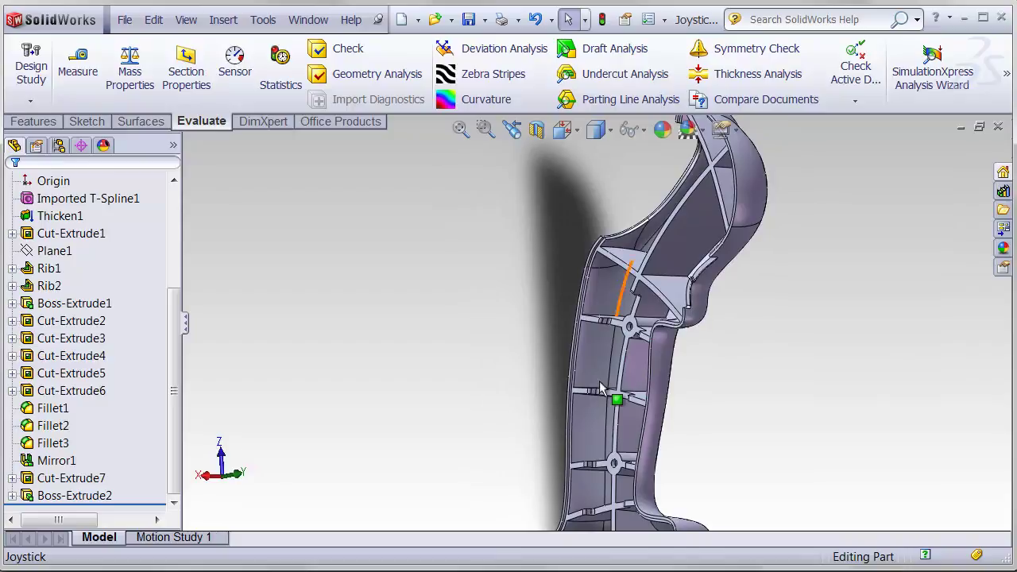
middle_drag(592, 393, 575, 438)
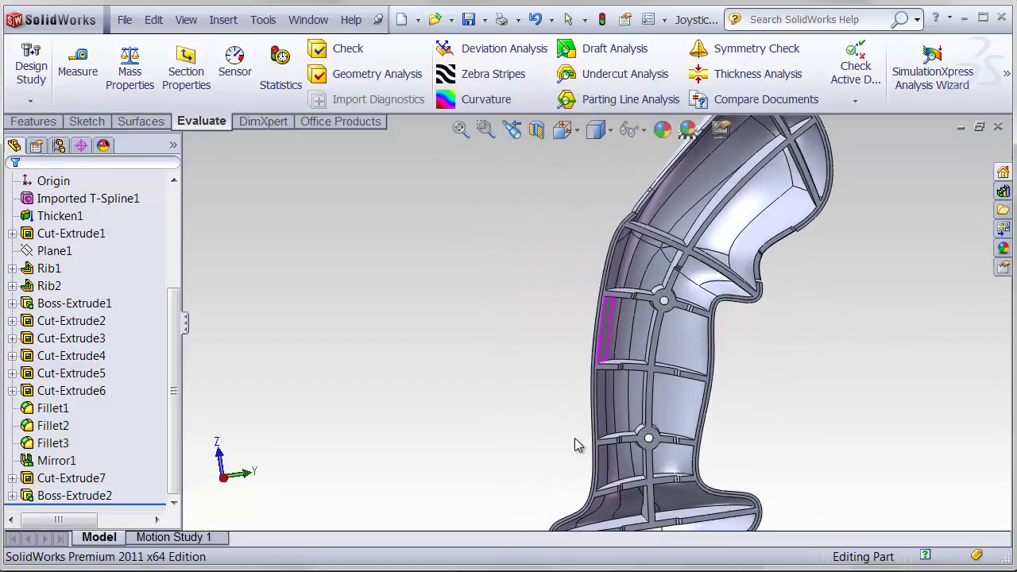
- Reopen Imported T-Spline1, pull a control point below the trigger outward, and rebuild
click(32, 200)
click(42, 173)
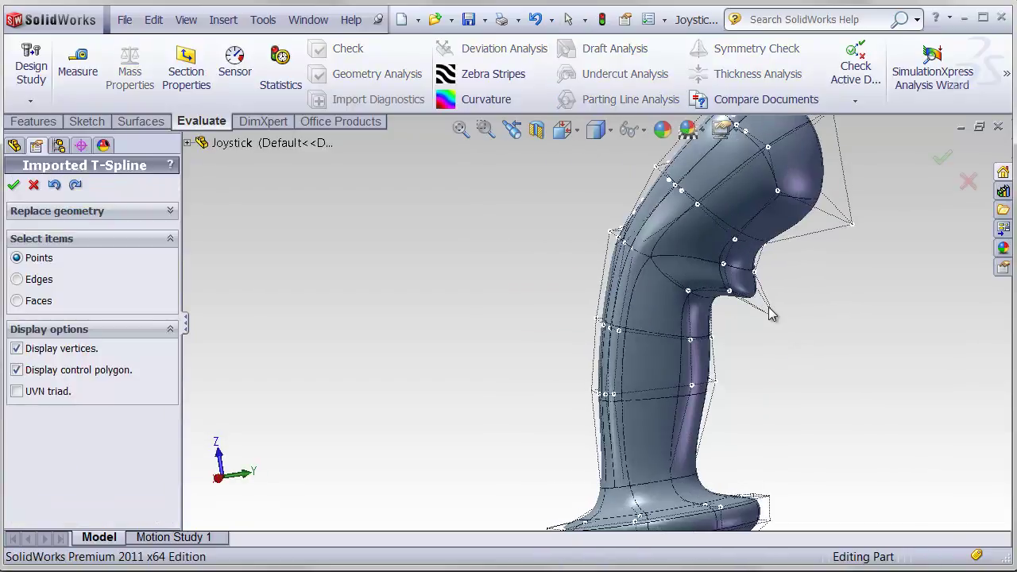
drag(768, 308, 832, 339)
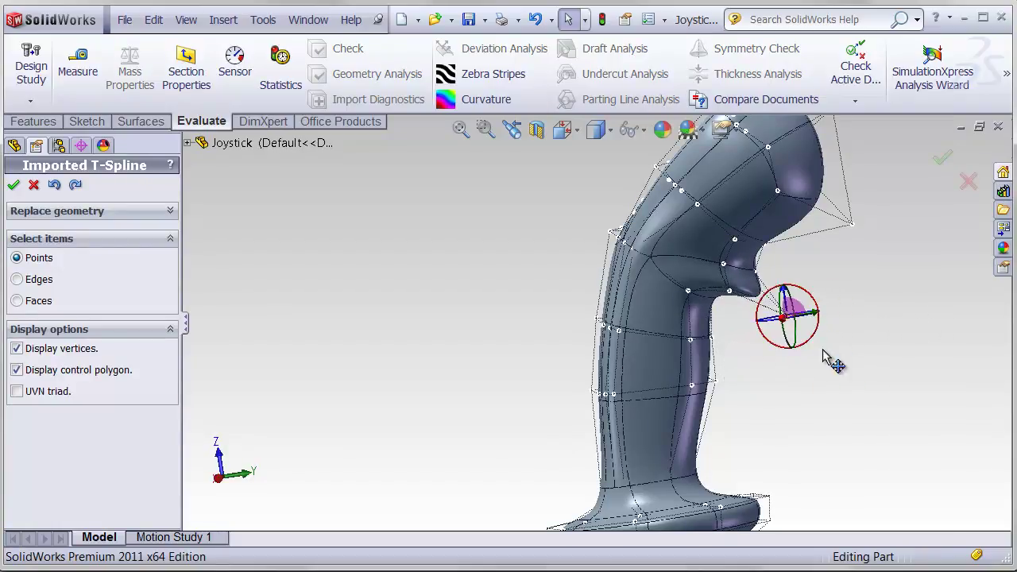
click(13, 185)
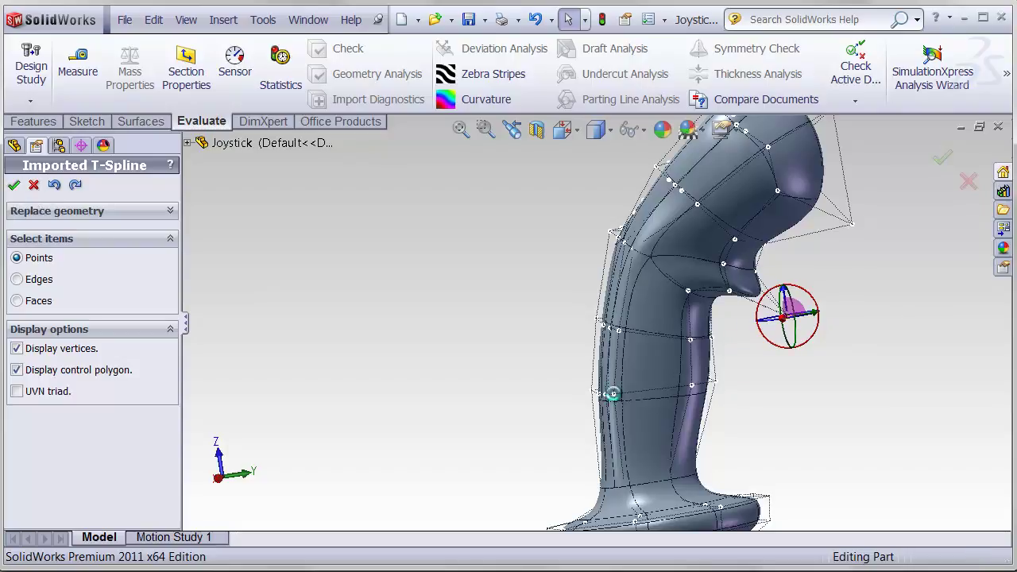